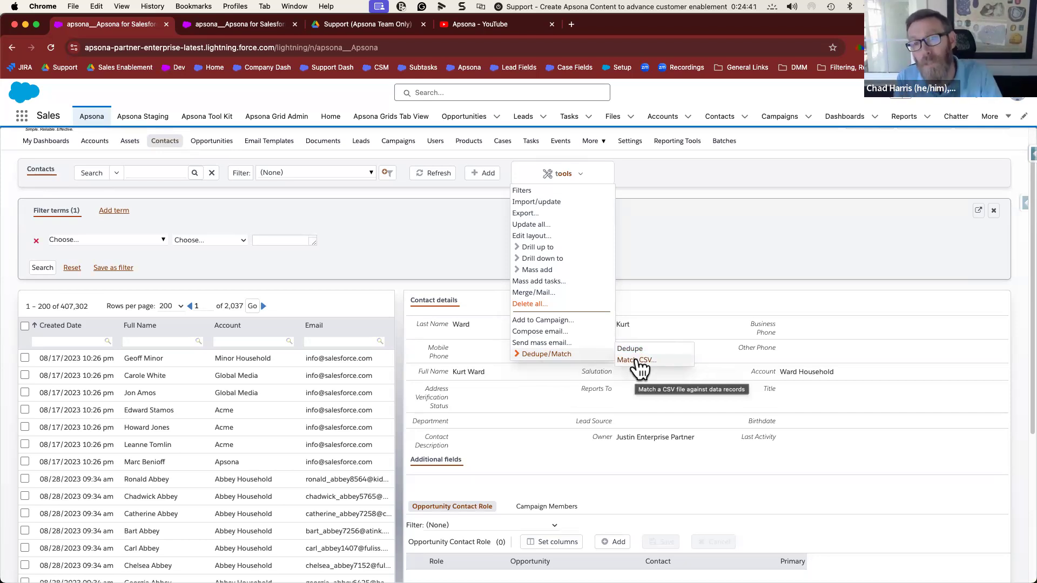
- Start a CSV match against the Contact records and load Demo CSV.csv from the Desktop as the data to match
left_click(637, 360)
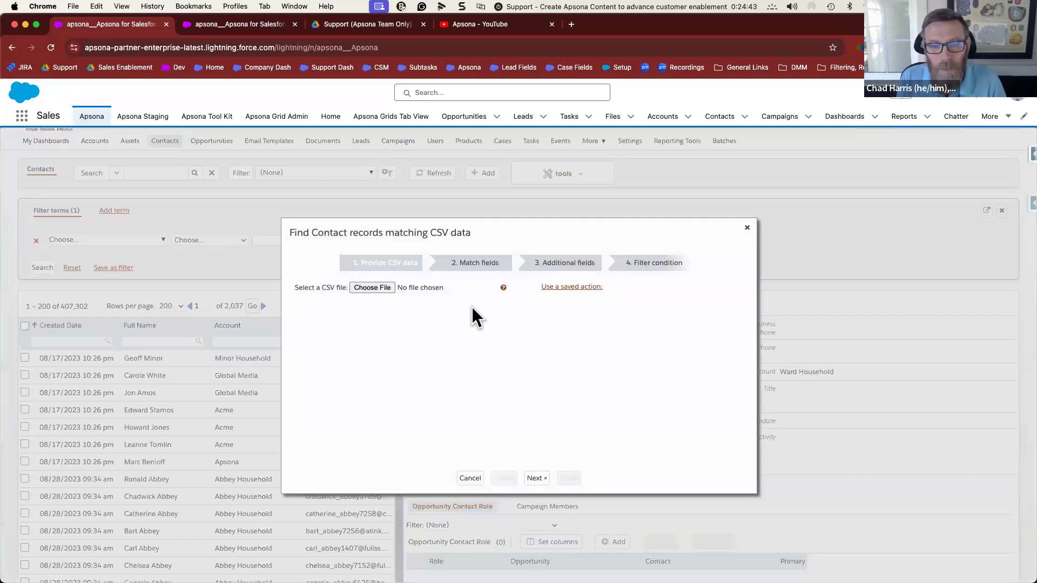
key("ctrl+Up")
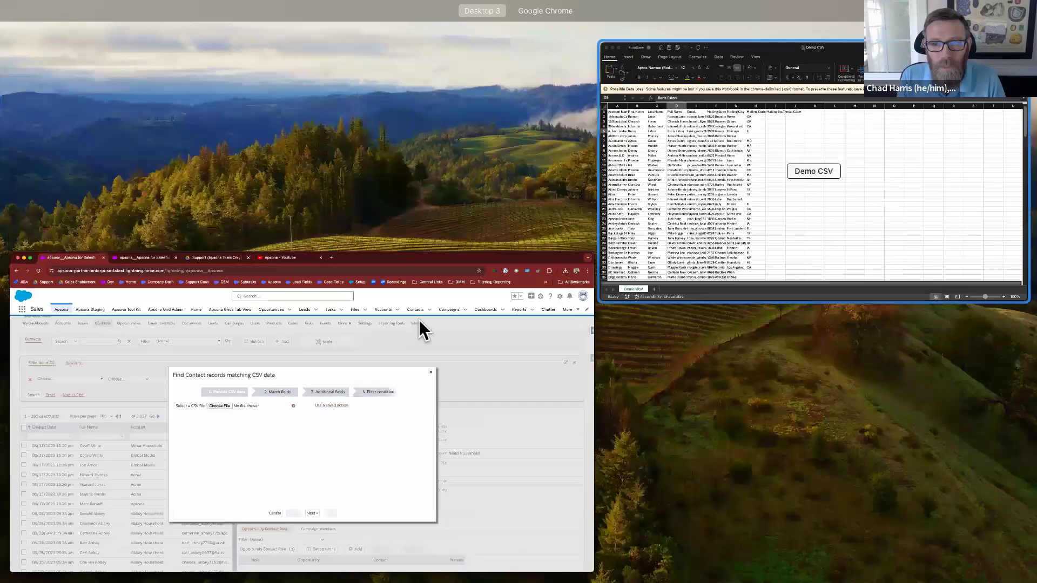
left_click(419, 320)
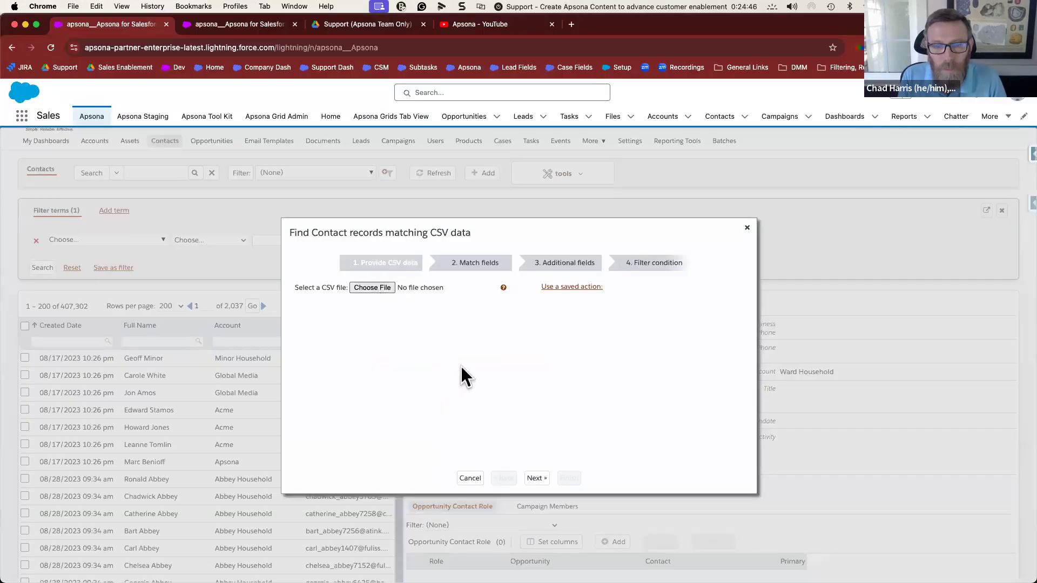
left_click(372, 287)
left_click(265, 238)
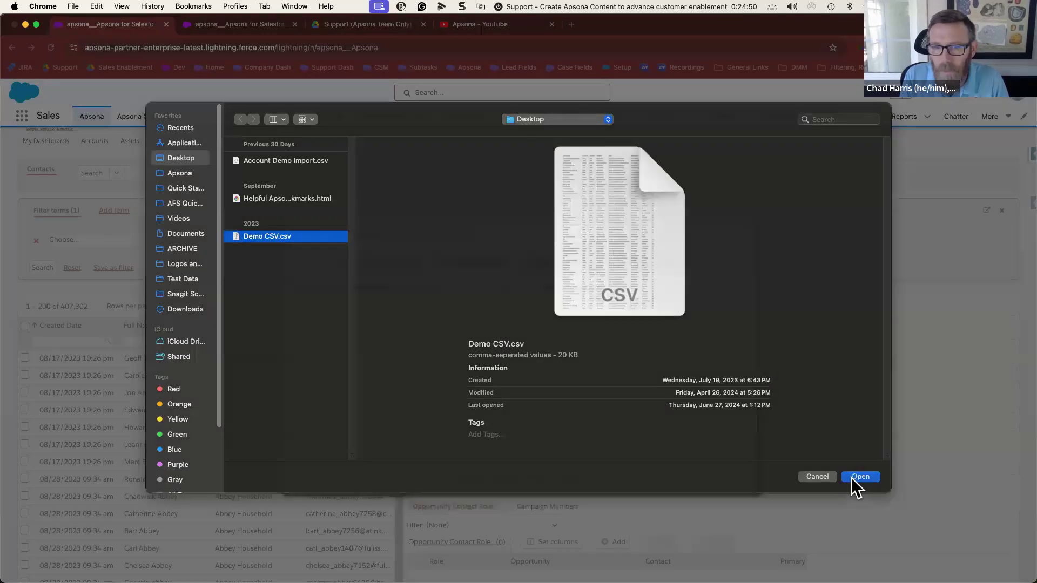
left_click(860, 477)
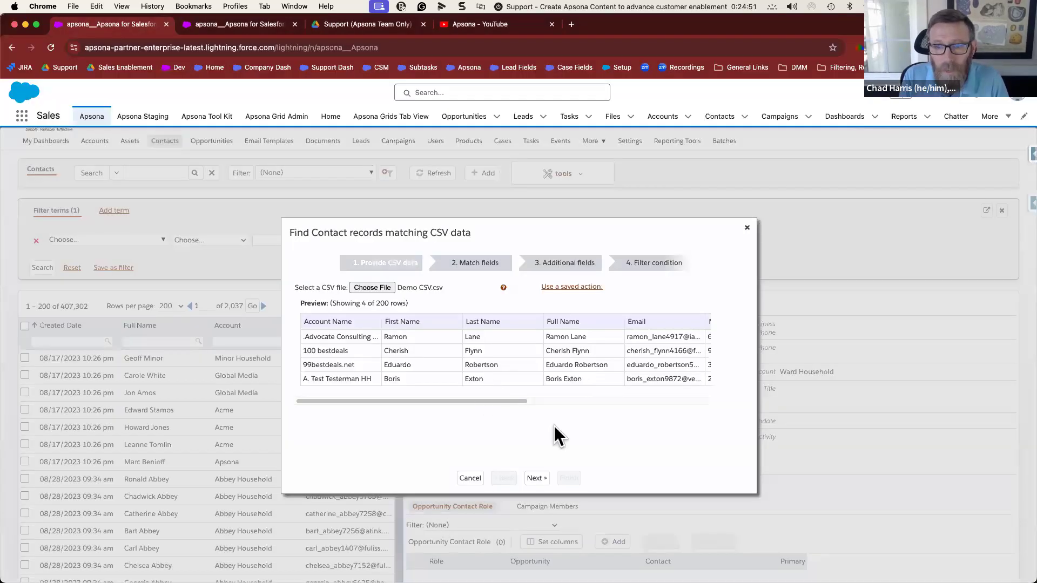
left_click(536, 479)
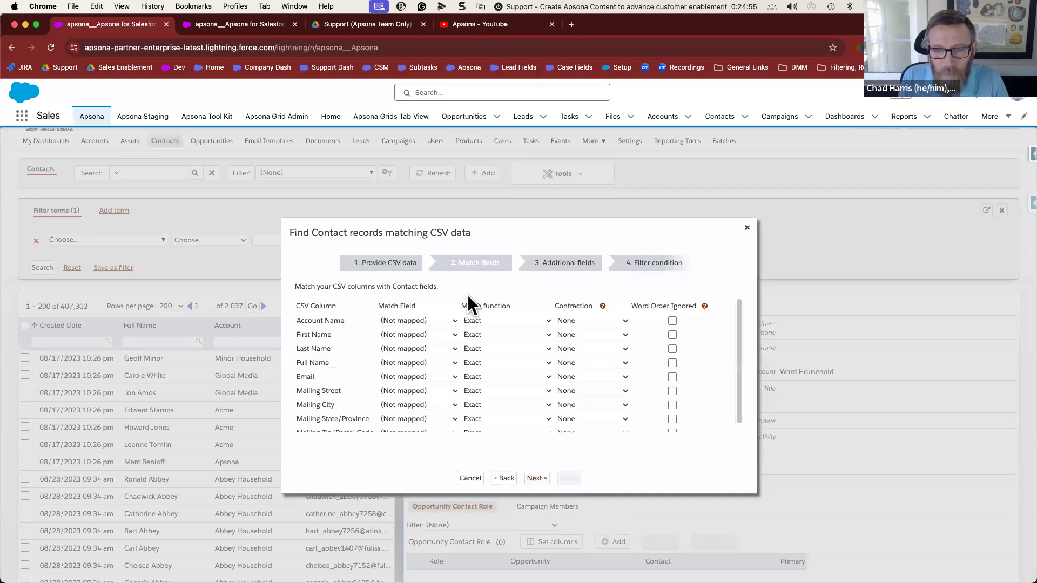
left_click(424, 320)
left_click(453, 283)
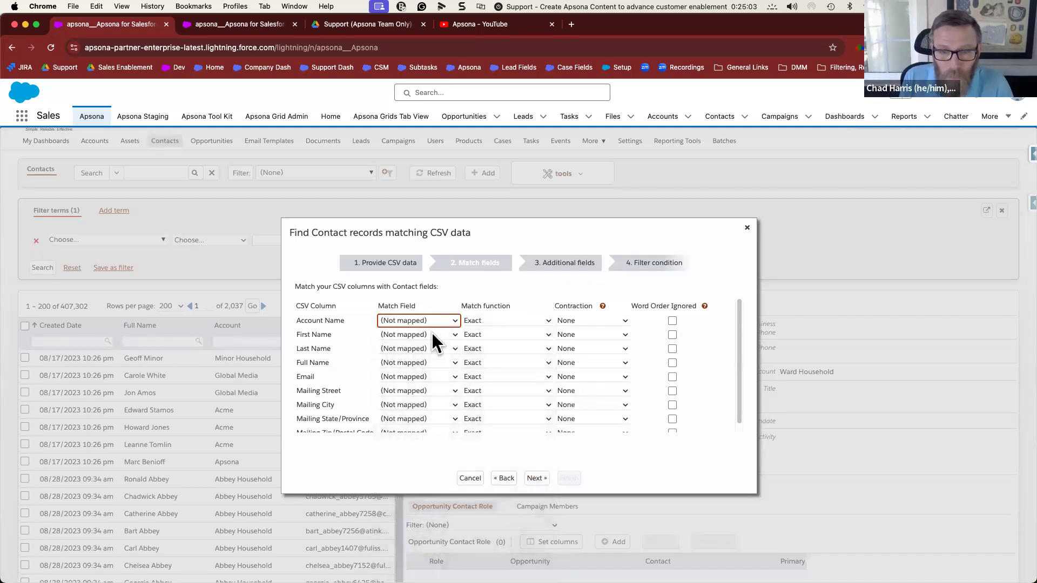
left_click(494, 320)
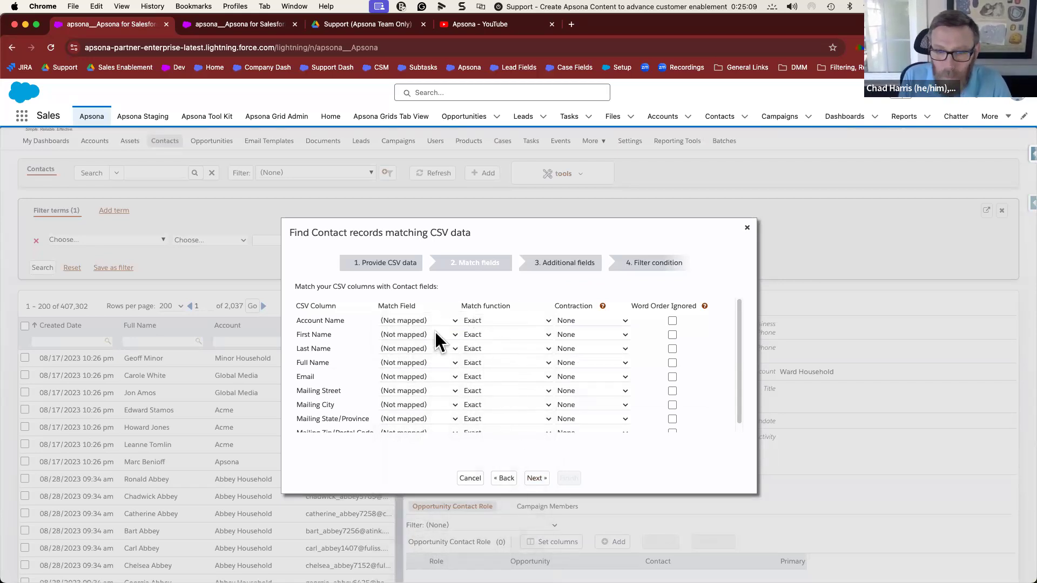
- Map the CSV's First Name column to the contact First Name field
left_click(432, 452)
scroll(431, 452, "down", 3)
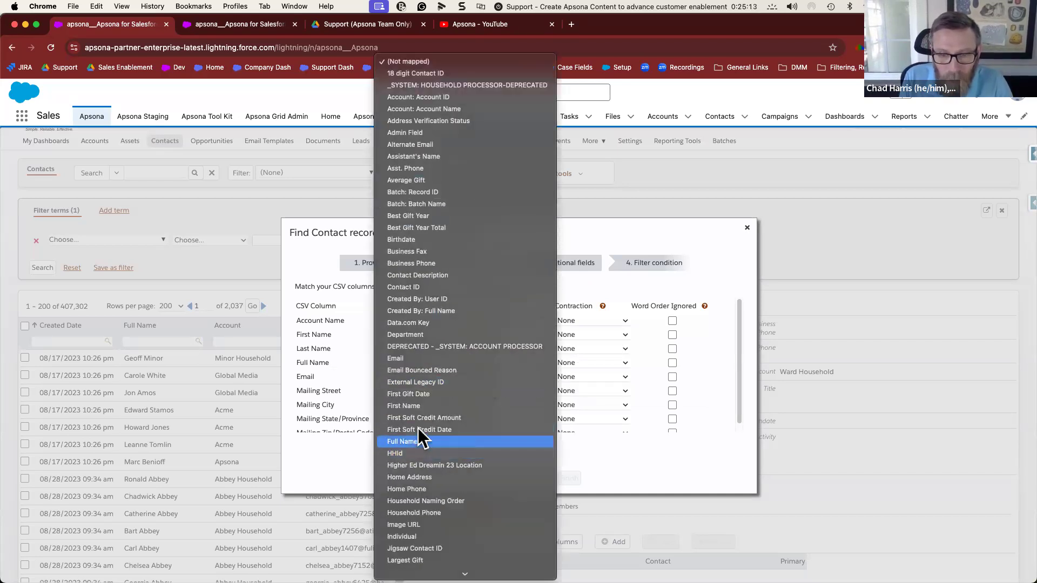
key("Return")
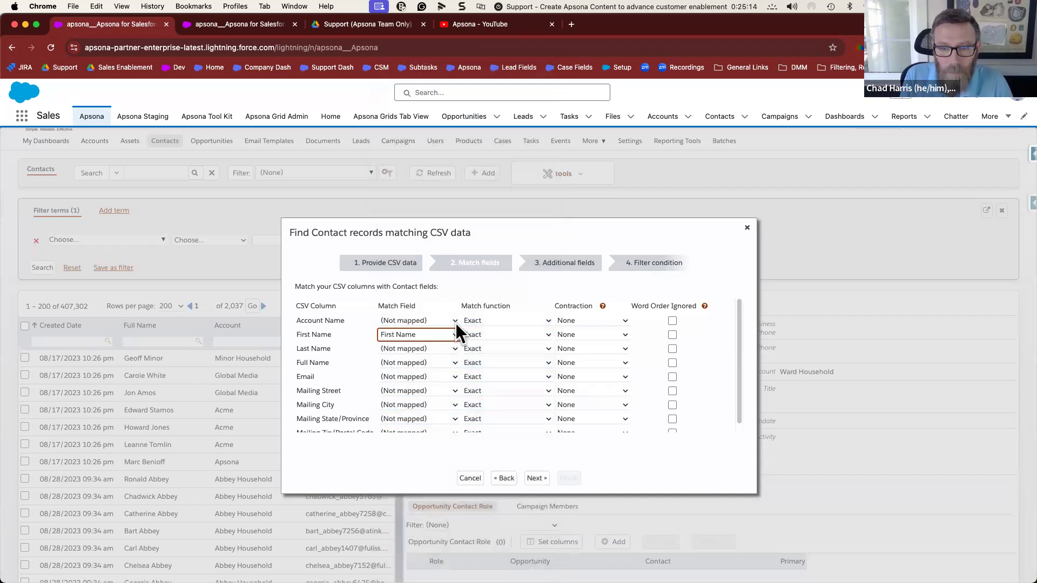
left_click(429, 334)
left_click(345, 342)
- Map the CSV's Last Name and Email columns to the contact Last Name and Email fields
left_click(394, 348)
scroll(446, 460, "down", 10)
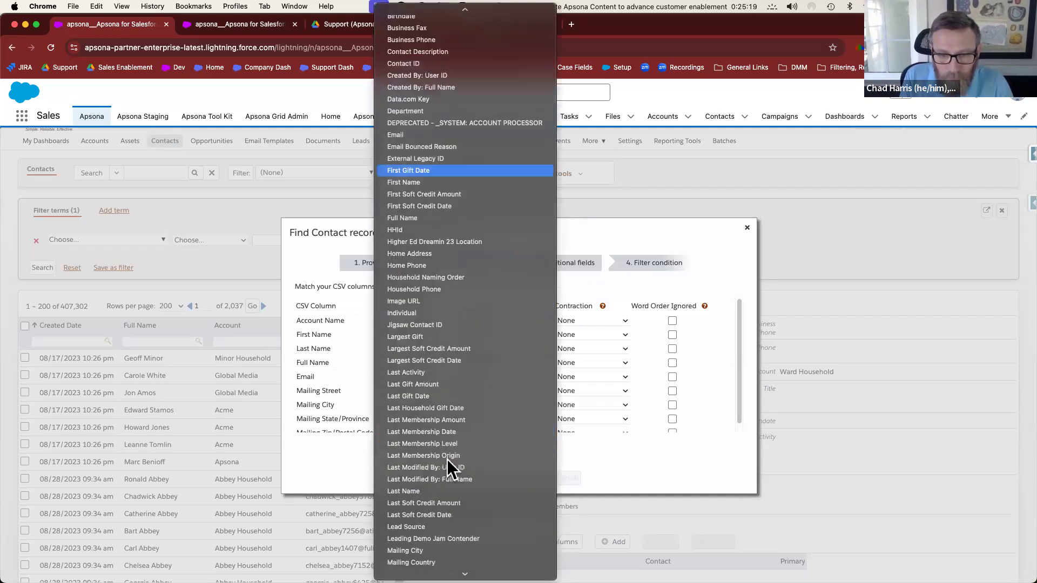
left_click(410, 490)
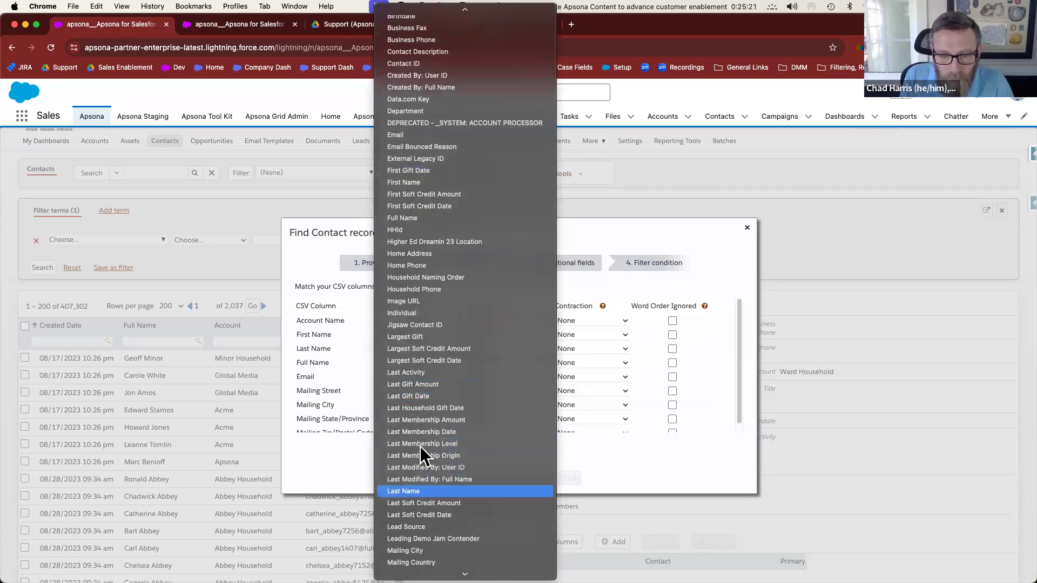
left_click(419, 377)
scroll(430, 490, "down", 5)
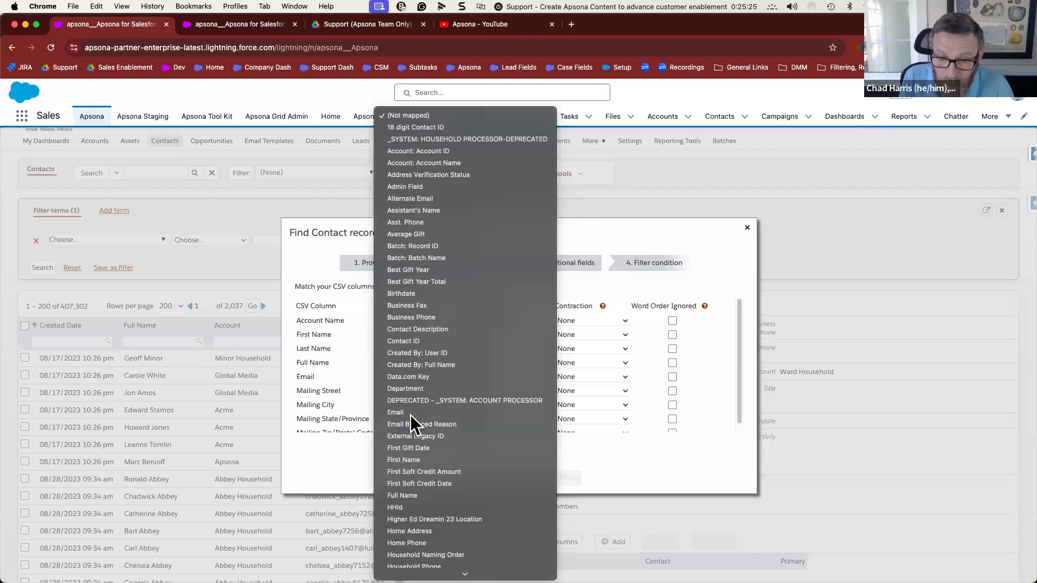
left_click(410, 414)
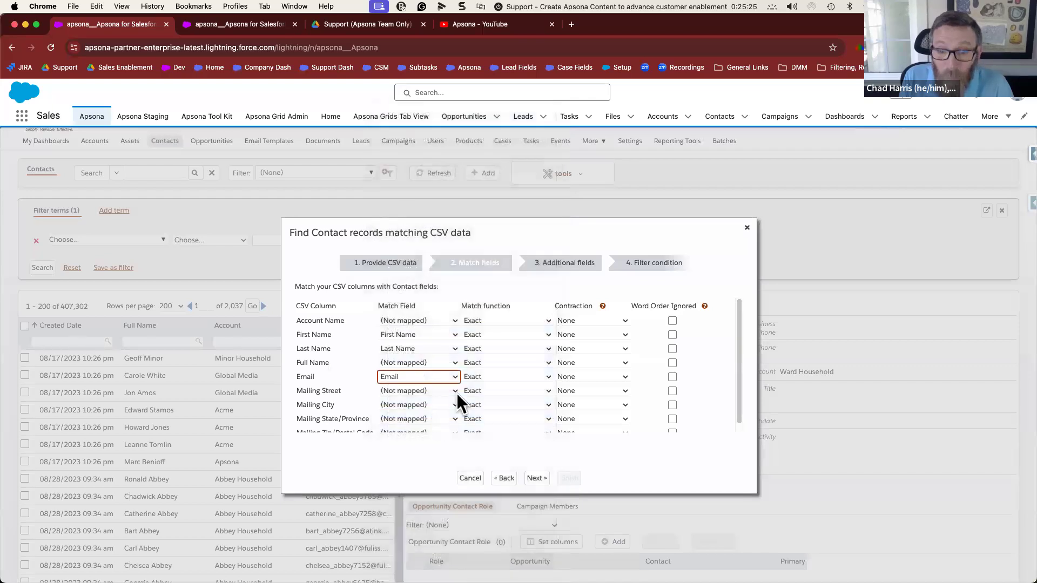
- Set the match function to Case-insensitive for Email and Last Name and to First name for First Name, and continue to the additional fields
left_click(501, 379)
left_click(501, 390)
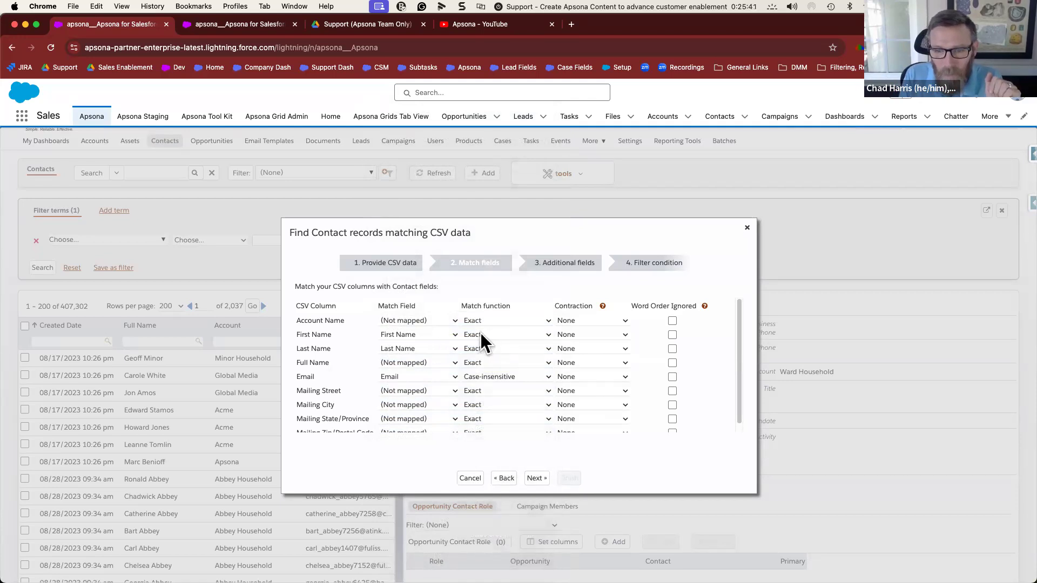
left_click(473, 389)
left_click(473, 390)
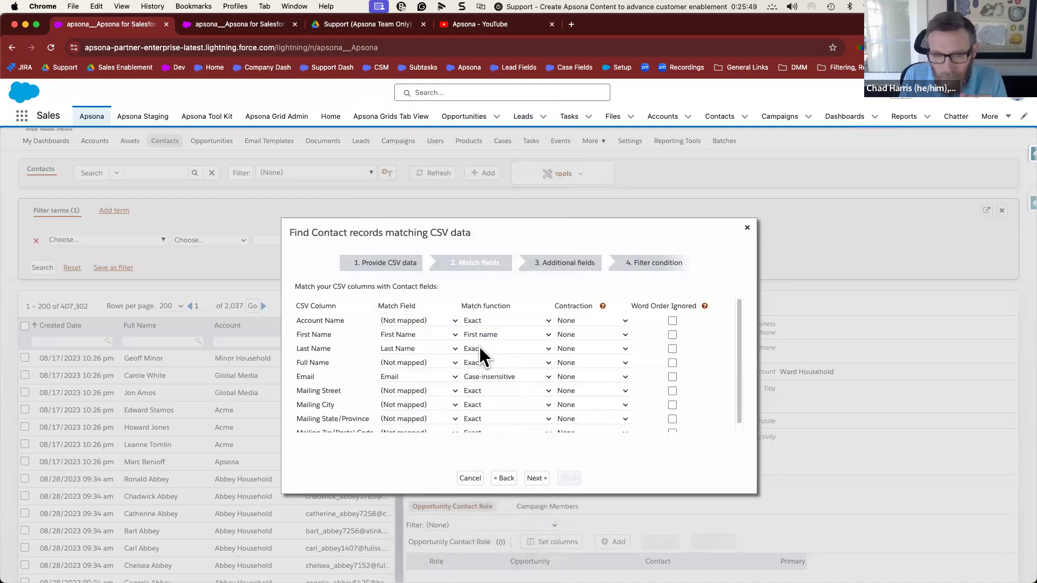
left_click(514, 393)
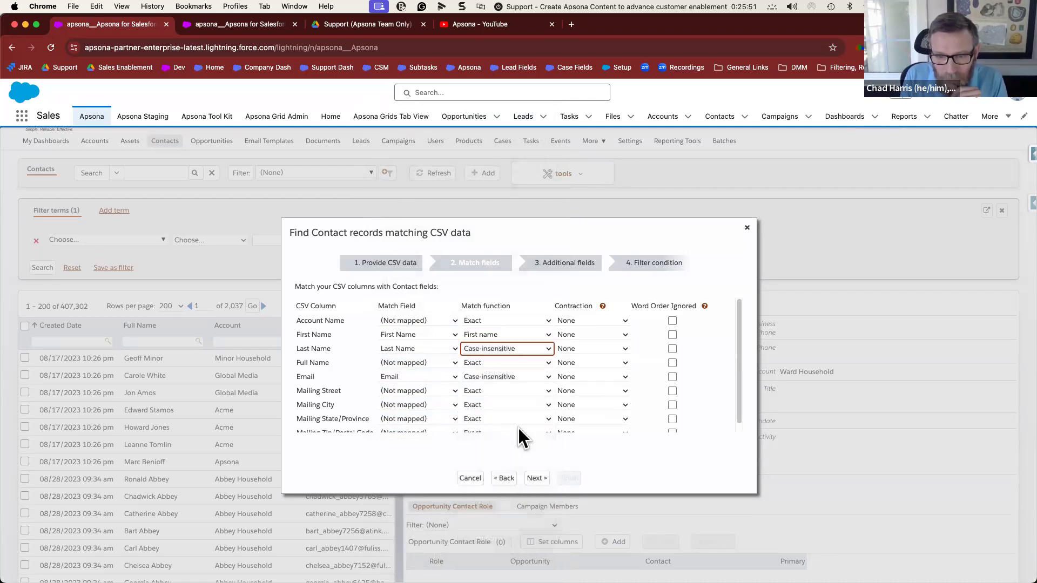
left_click(537, 478)
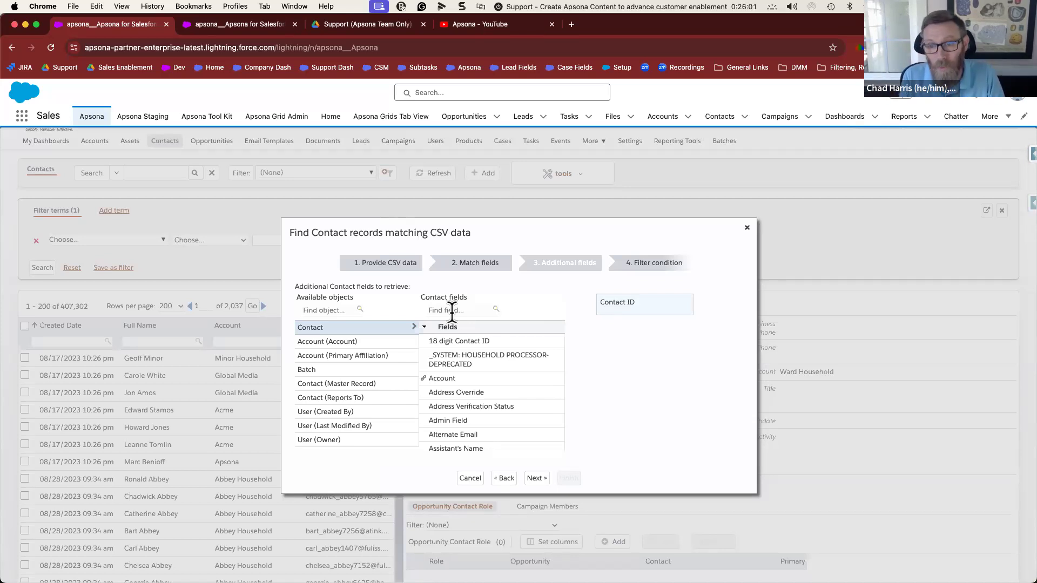
- Add Mailing City, Mailing State/Province and Mailing Zip/Postal Code to the additional Contact fields to retrieve
left_click(471, 317)
type("mailin")
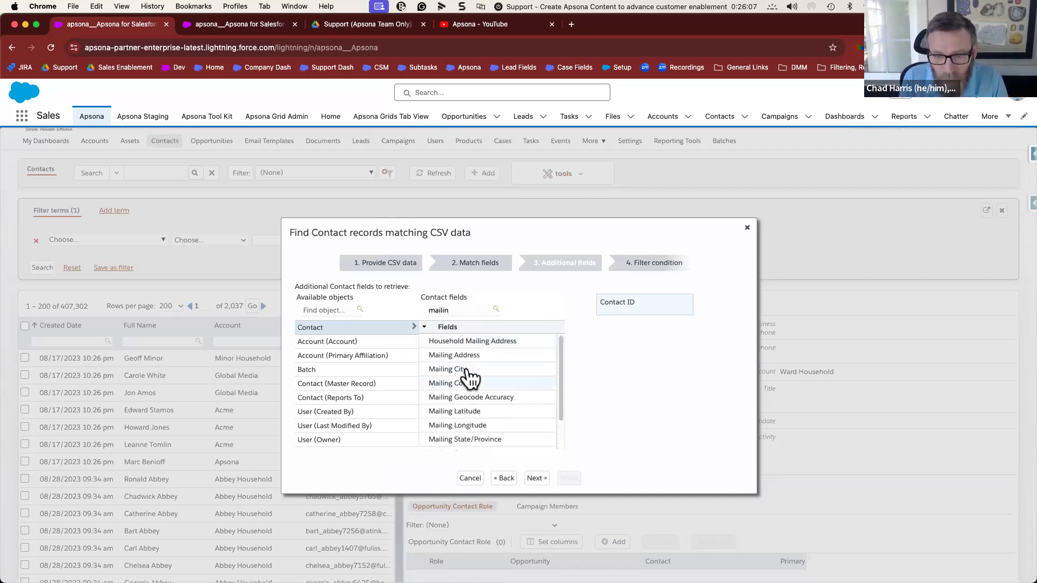
left_click(482, 370)
left_click(473, 438)
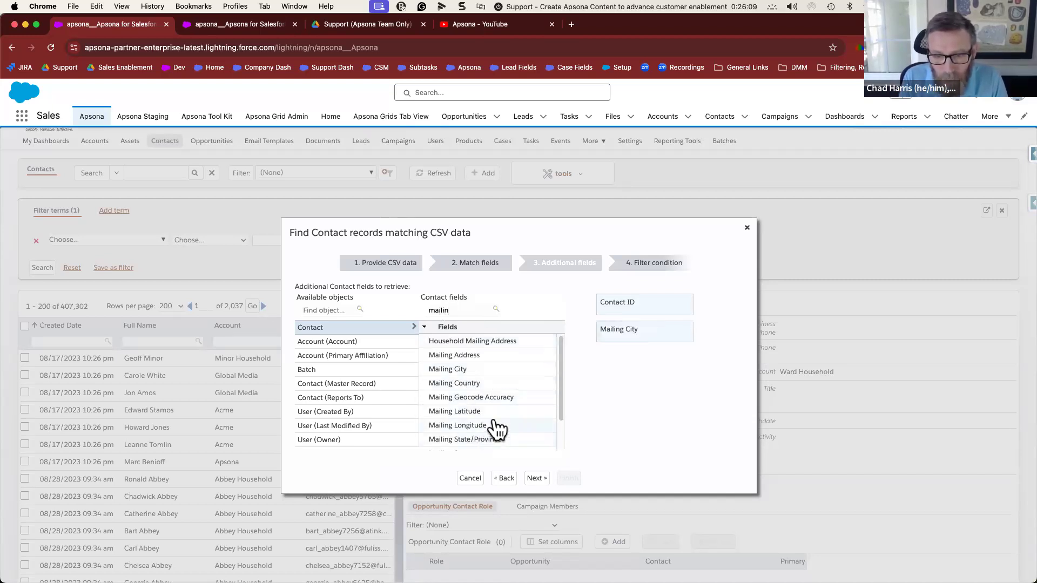
scroll(488, 423, "down", 2)
left_click(504, 432)
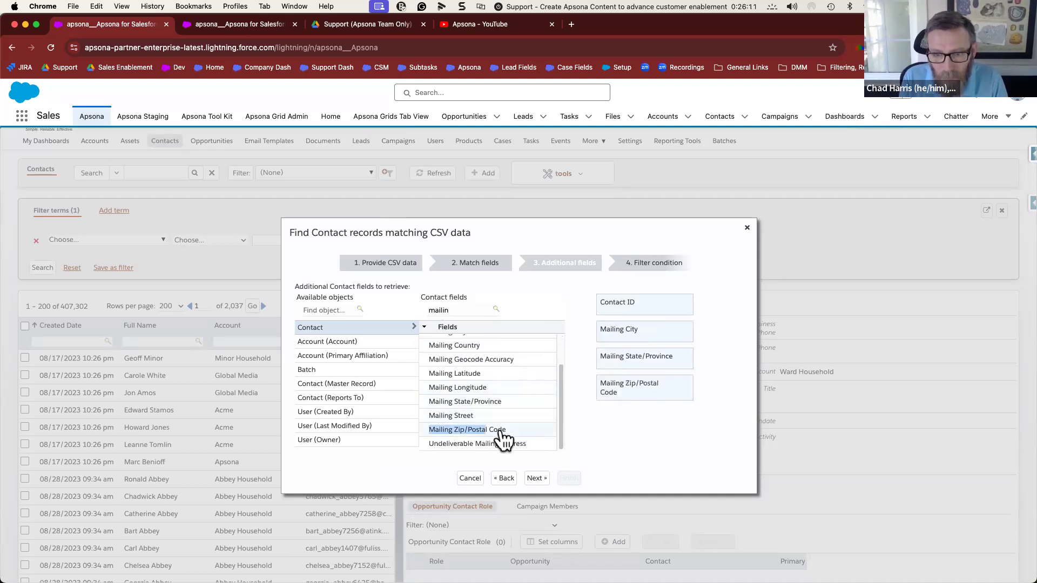
- Add Home Phone and Business Phone to the fields to retrieve and continue to the filter condition
left_click_drag(458, 318, 412, 305)
type("phone")
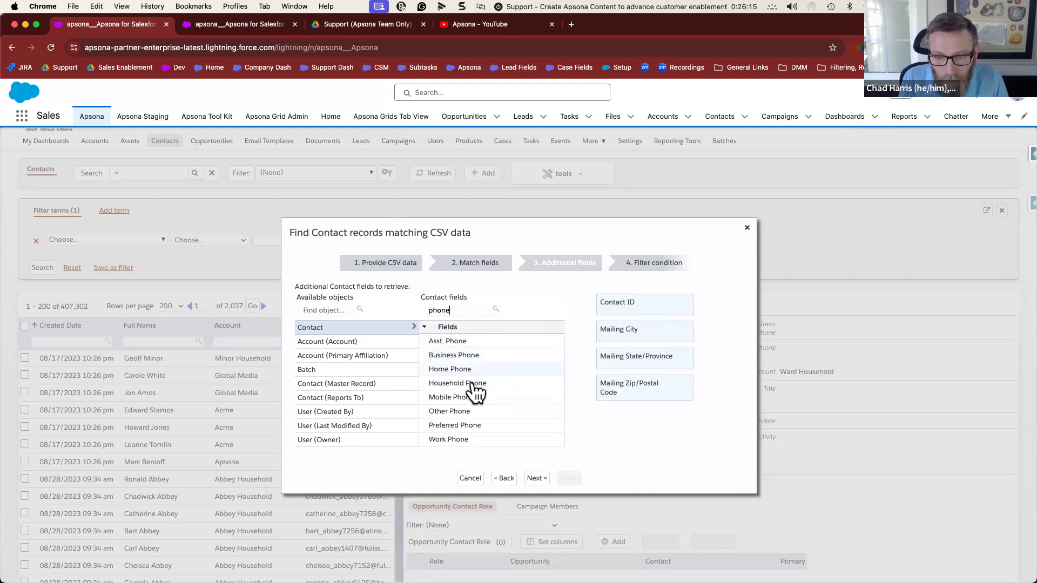
double_click(472, 373)
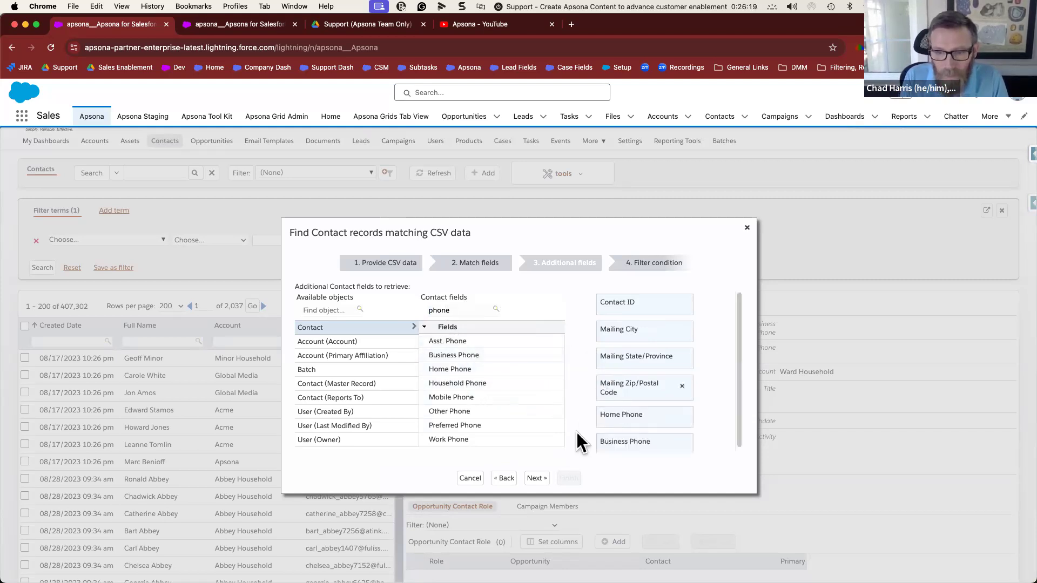
left_click(536, 478)
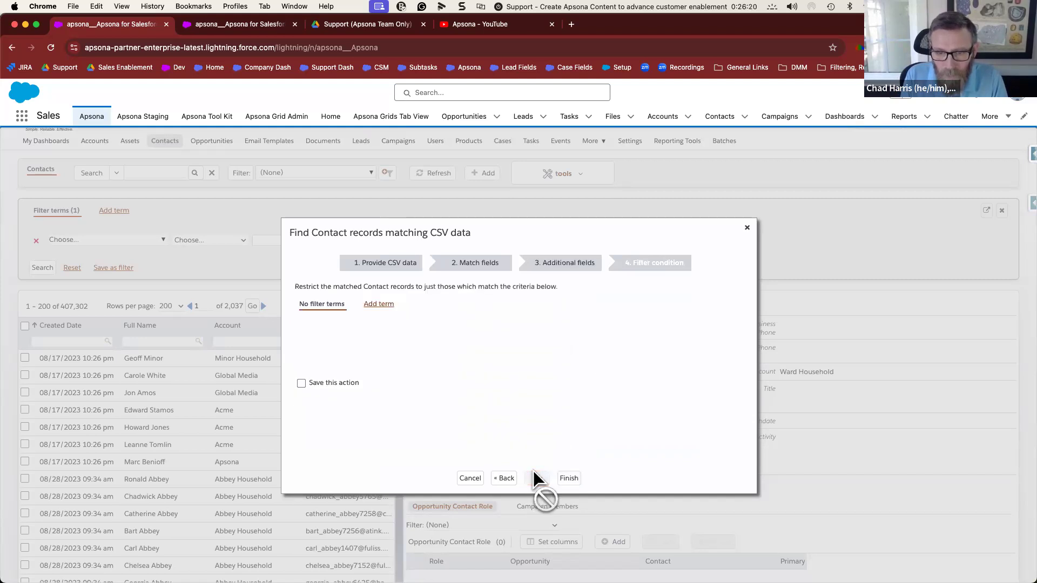
- Add a filter term restricting matches to contacts whose Created Date: Date equals This year
left_click(379, 305)
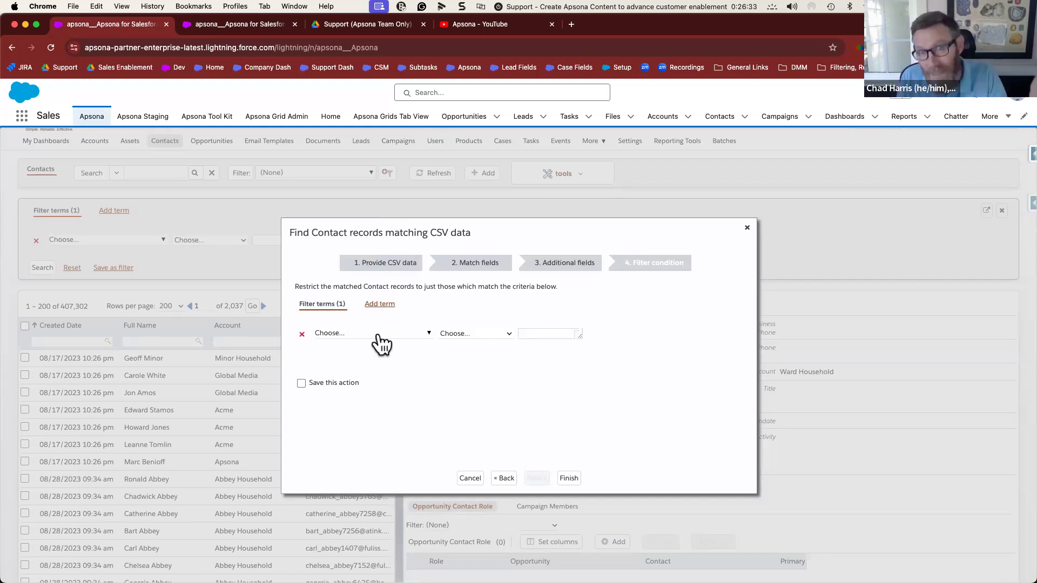
left_click(380, 337)
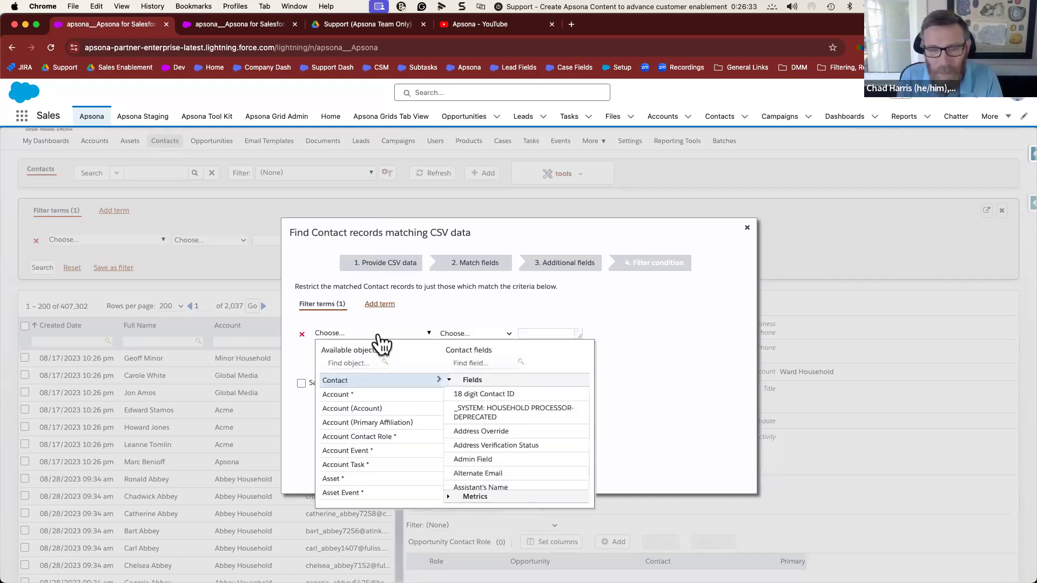
left_click(468, 363)
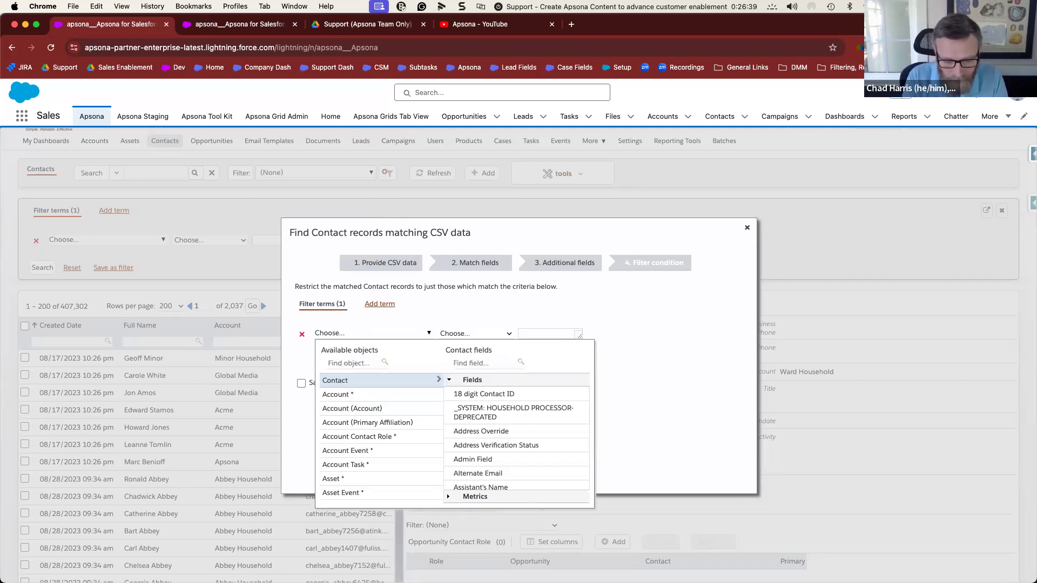
type("created")
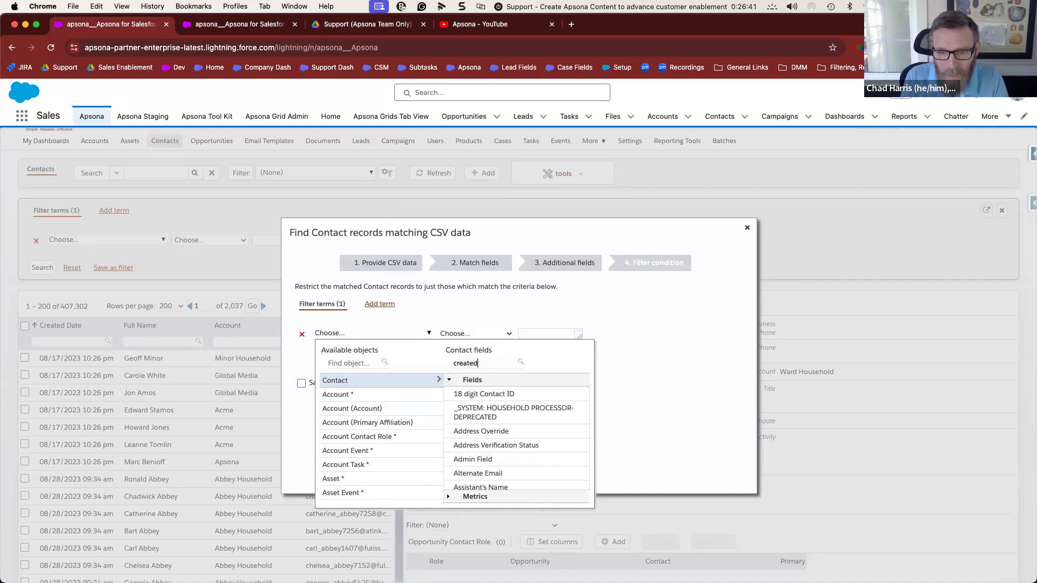
left_click(538, 405)
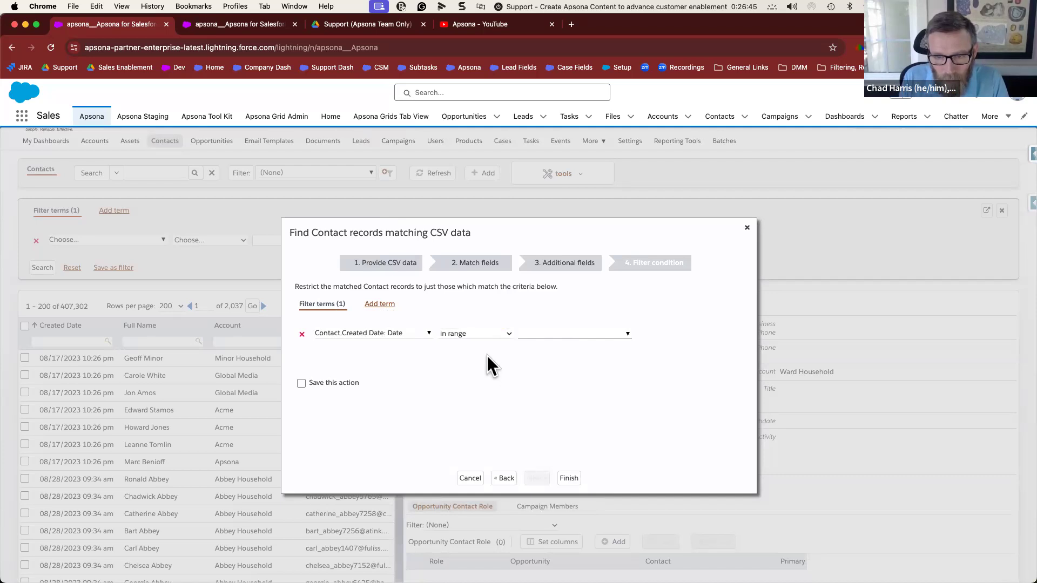
left_click(485, 334)
left_click(481, 345)
left_click(544, 334)
type("This year")
- Run the match, open its downloaded results file in Excel and place that window over the Demo CSV workbook
left_click(572, 480)
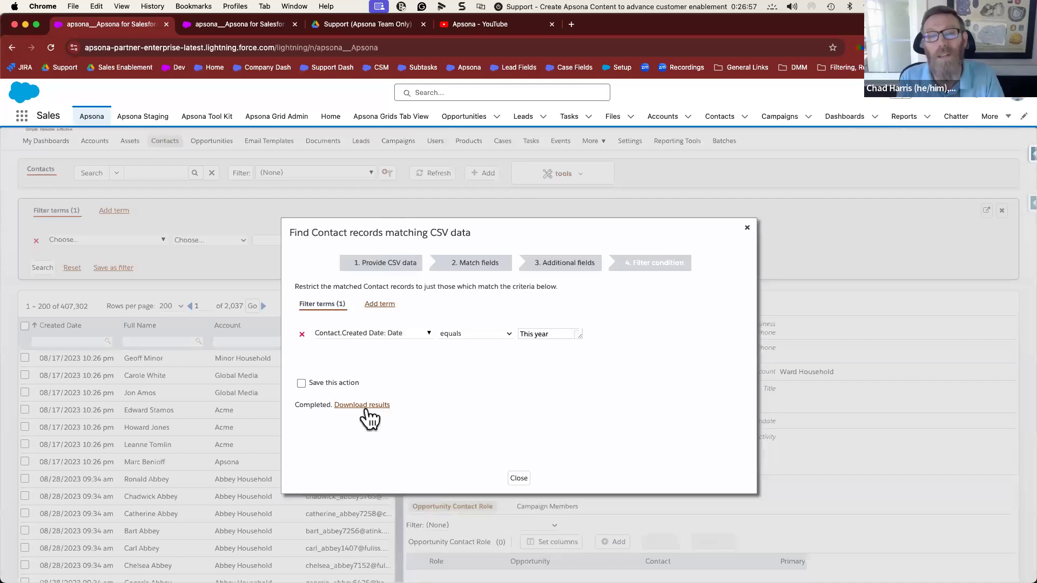
left_click(367, 406)
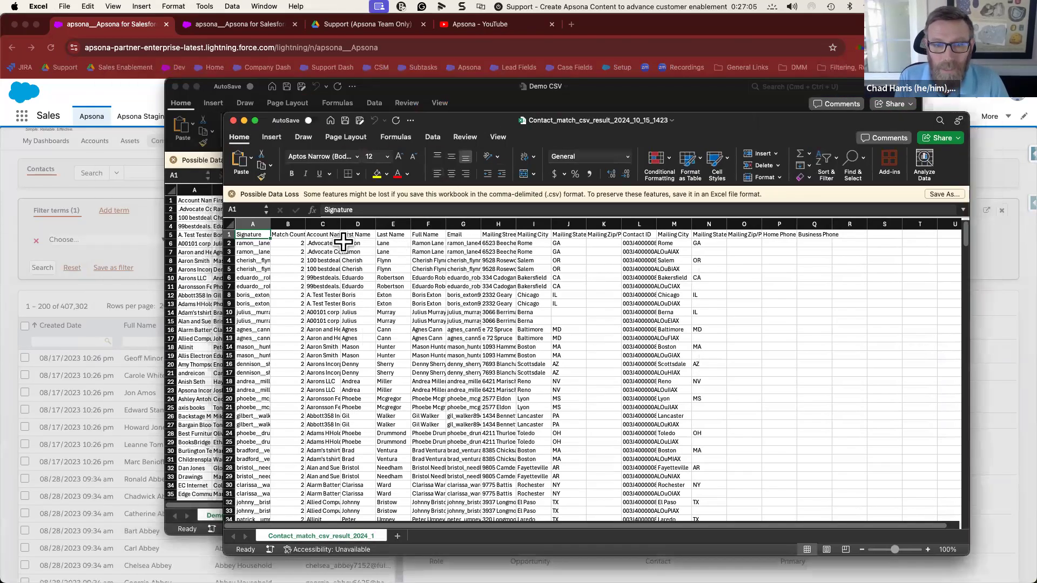
left_click_drag(487, 120, 437, 246)
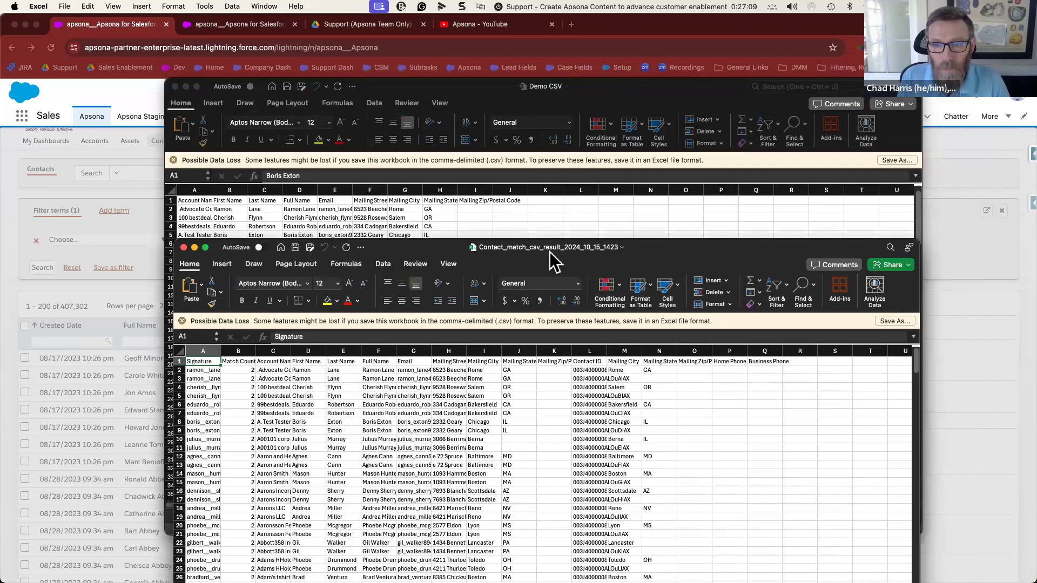
left_click_drag(650, 255, 682, 106)
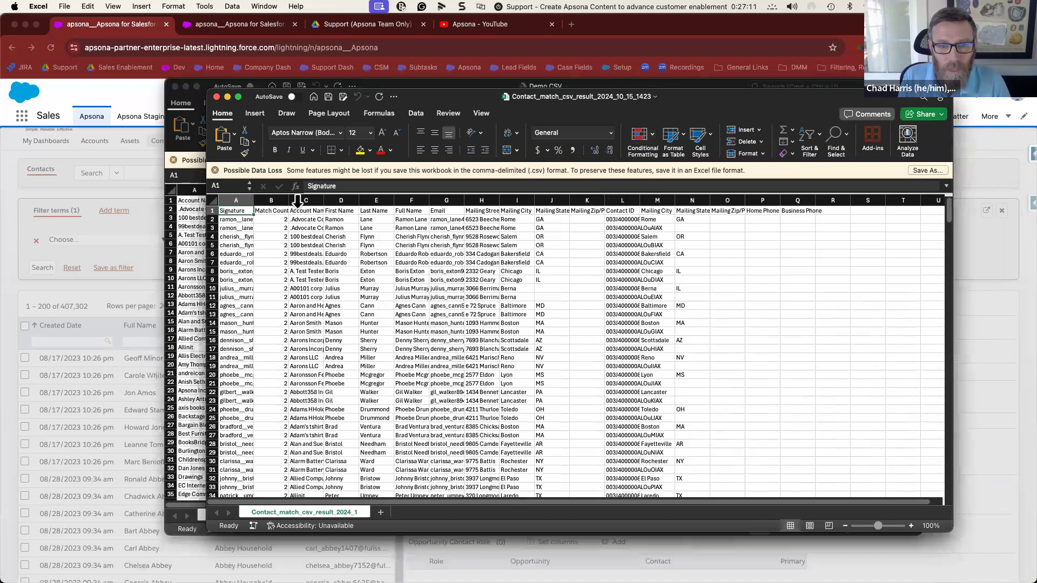
- Select the Account Name through first Mailing Zip/Postal Code columns and widen the Signature column to show its full values
left_click(307, 200)
left_click_drag(346, 207, 592, 206)
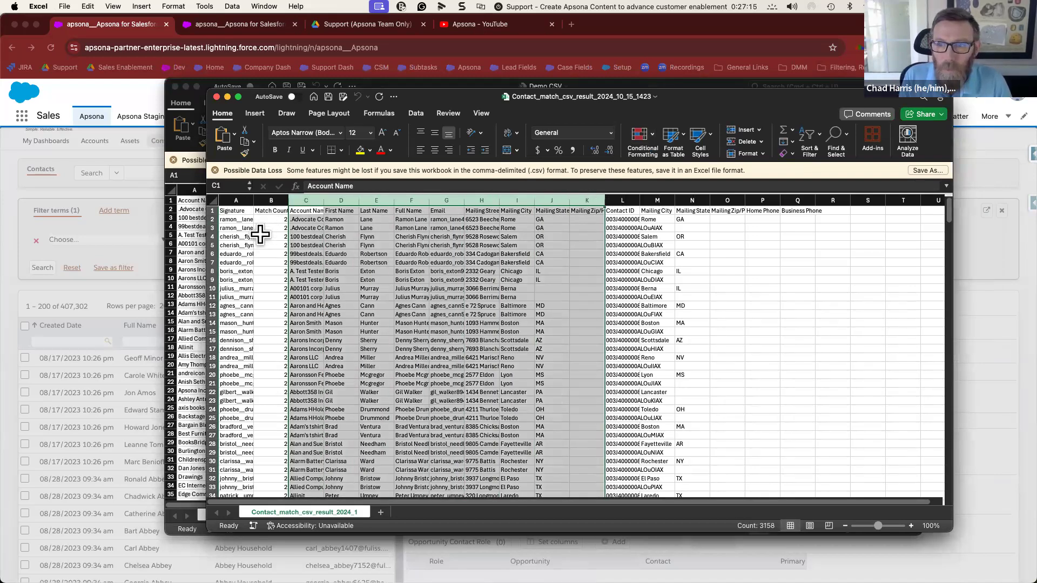
left_click_drag(253, 201, 383, 204)
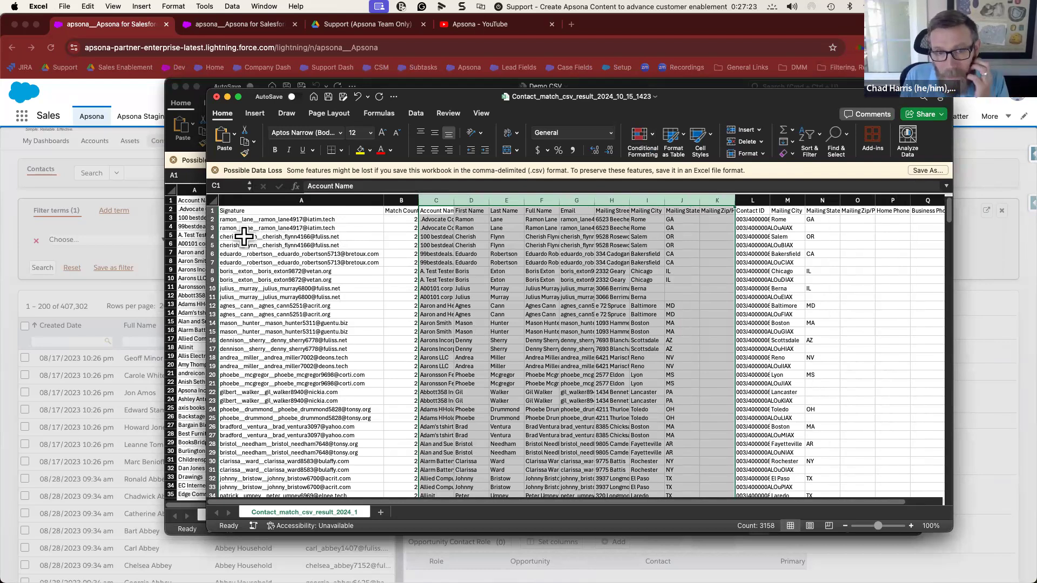
- Widen the Match Count column and inspect the signature, first name and match count of the first contact's matching rows
left_click(309, 219)
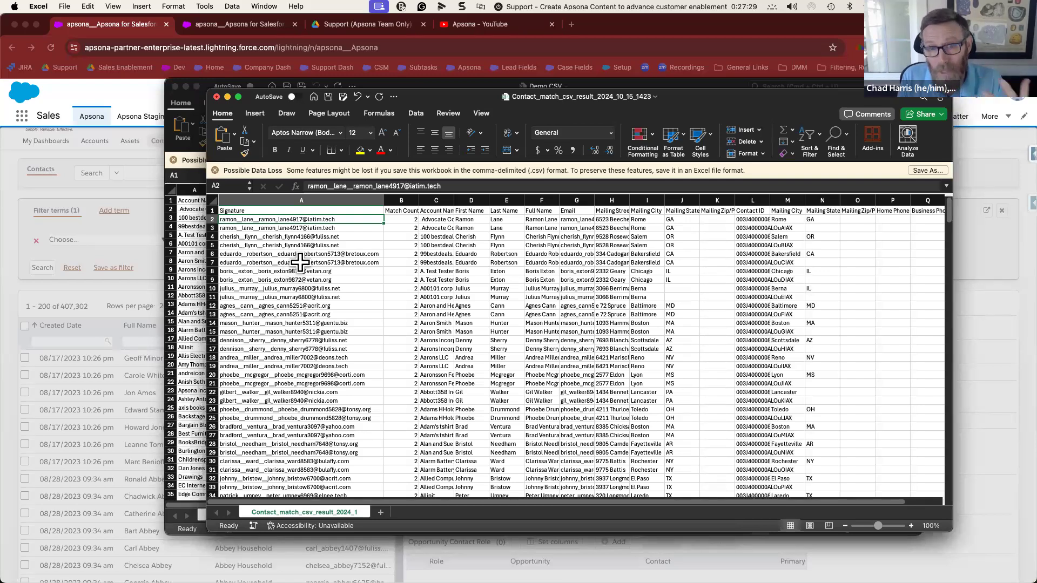
left_click(402, 201)
left_click_drag(420, 201, 442, 199)
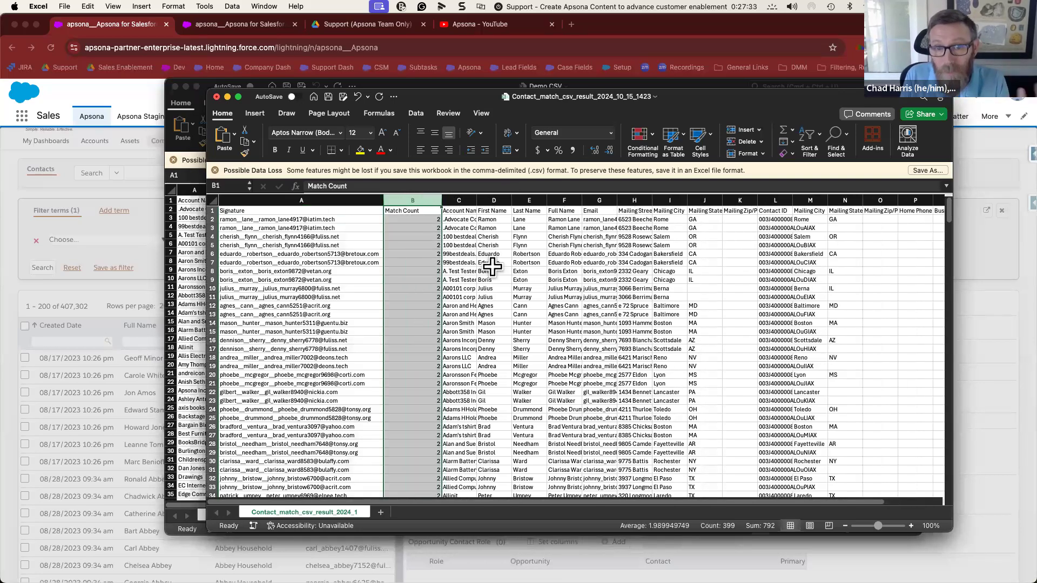
left_click(295, 220)
left_click(496, 219)
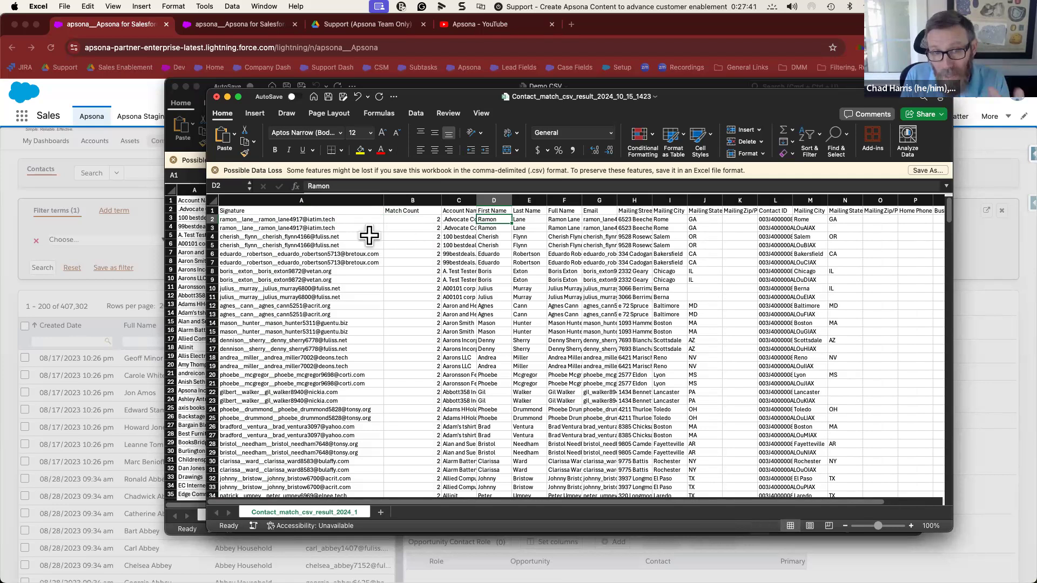
left_click(413, 228)
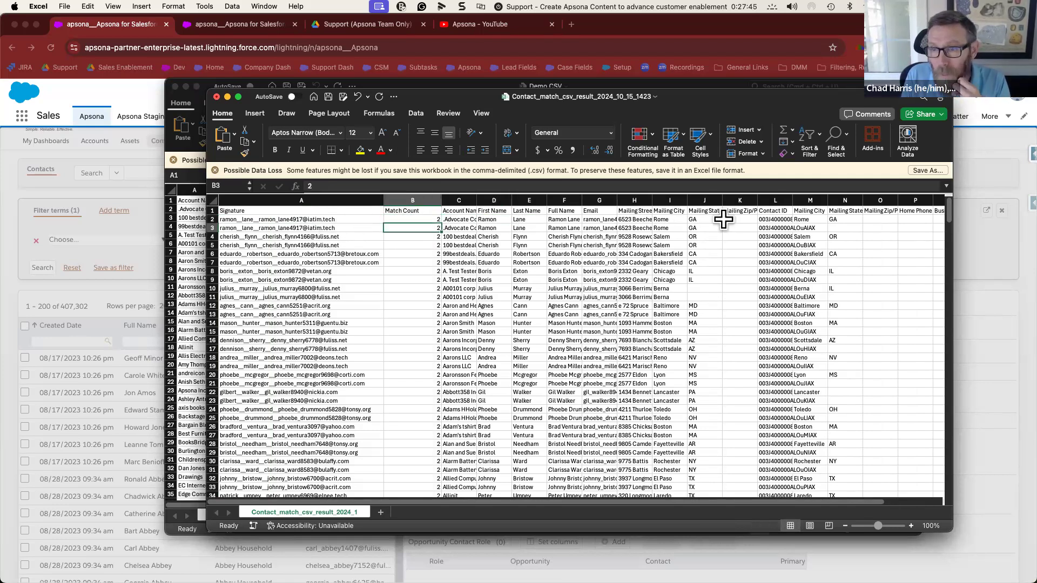
- Widen the Contact ID column to show full IDs, inspect the first matches' IDs and reposition the results window
left_click(781, 218)
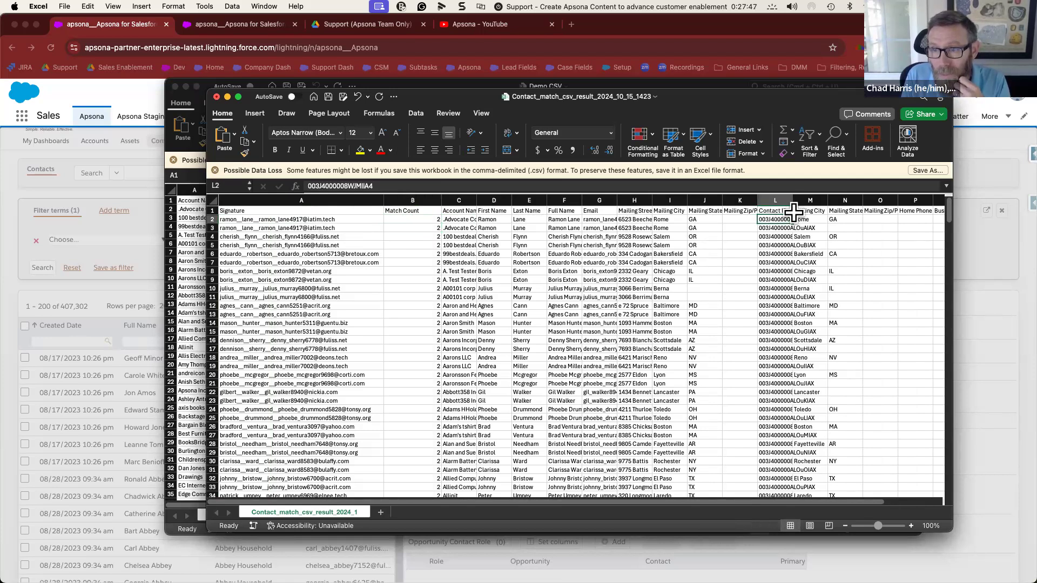
left_click_drag(792, 201, 825, 200)
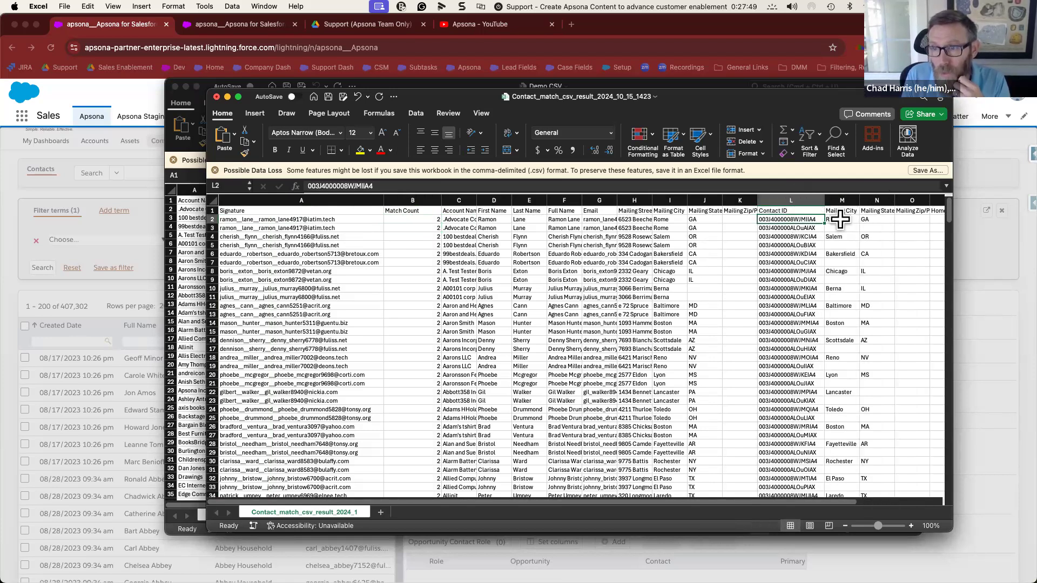
left_click_drag(798, 229, 798, 238)
left_click(801, 219)
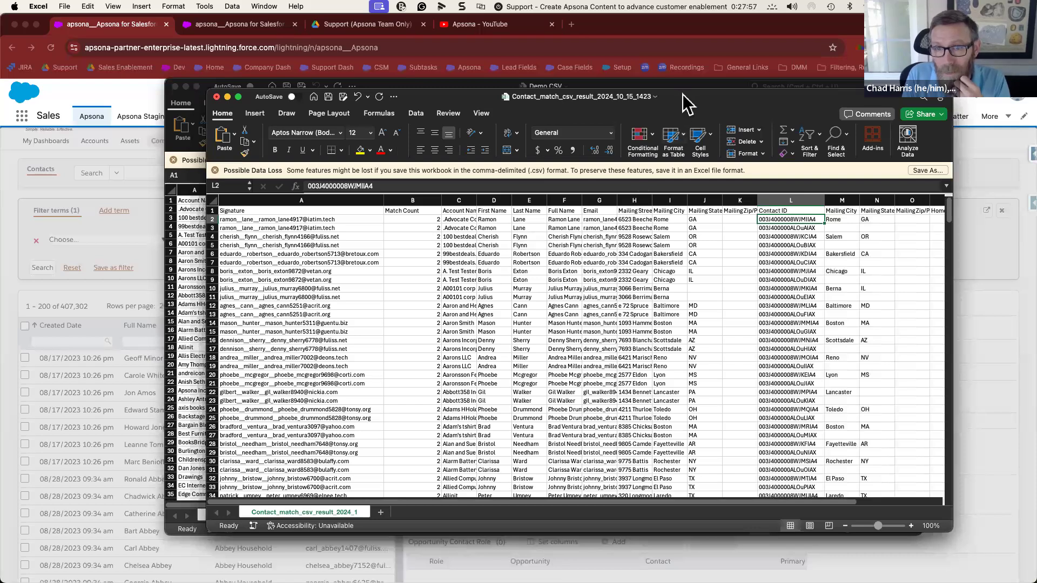
left_click_drag(614, 121, 606, 123)
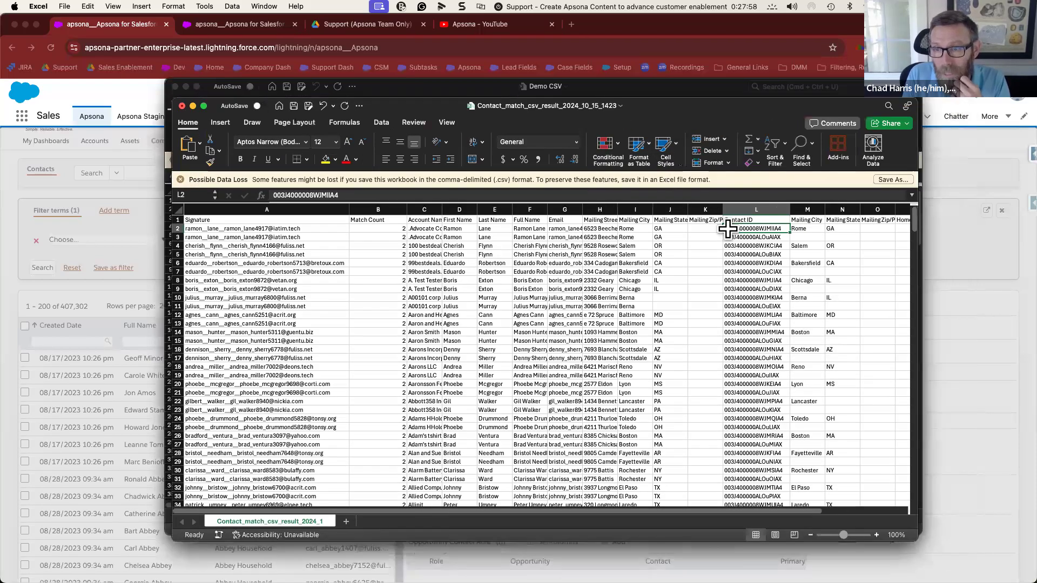
- Review the match results across to the Business Phone column and down to the last row
scroll(767, 264, "right", 5)
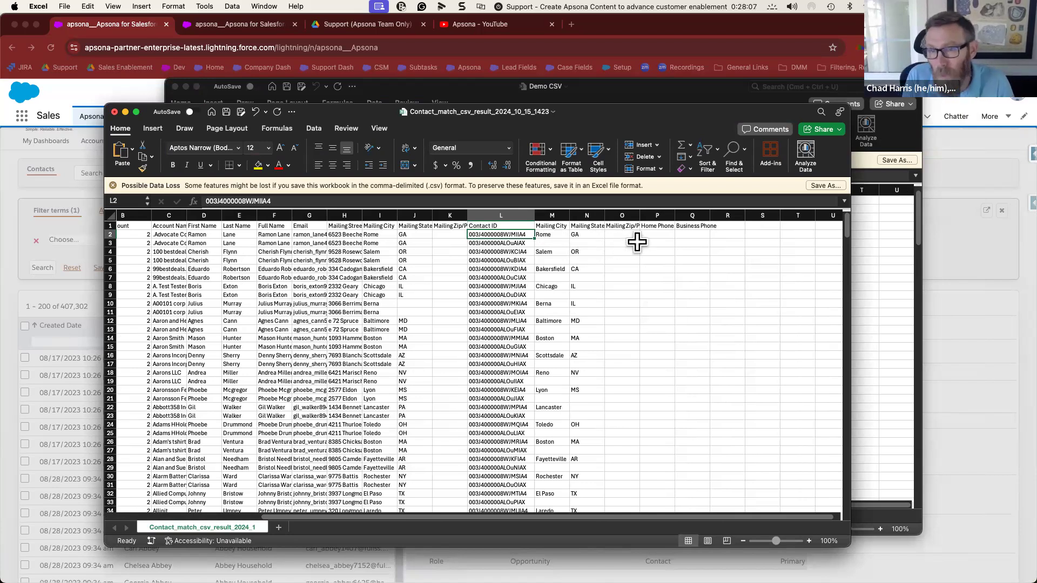
scroll(535, 301, "left", 5)
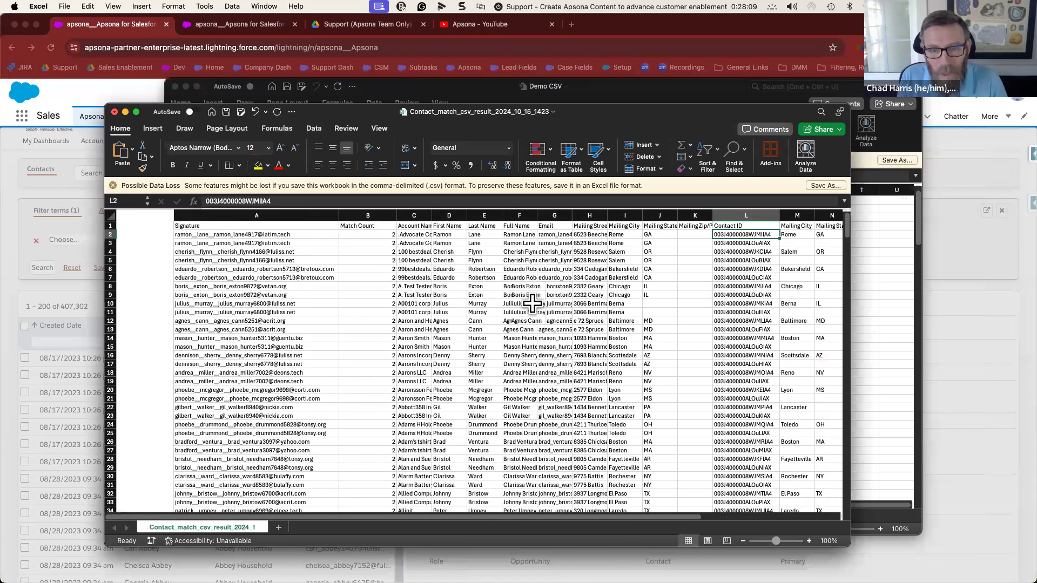
scroll(794, 248, "right", 2)
scroll(844, 228, "down", 1)
left_click_drag(844, 231, 817, 516)
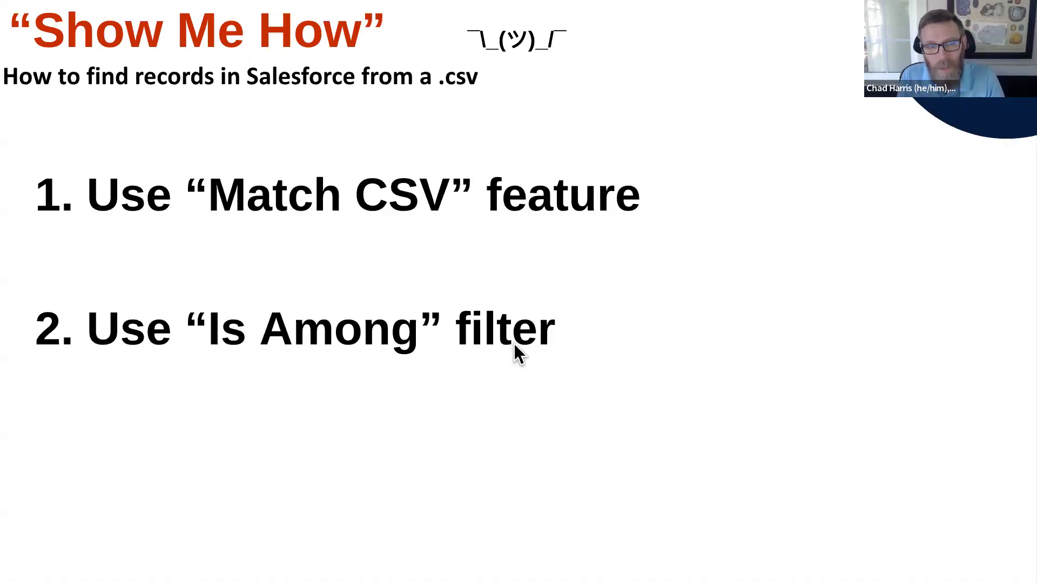
- Switch to the Demo CSV workbook and copy all e-mail addresses from E2 through E201
key("ctrl+Left")
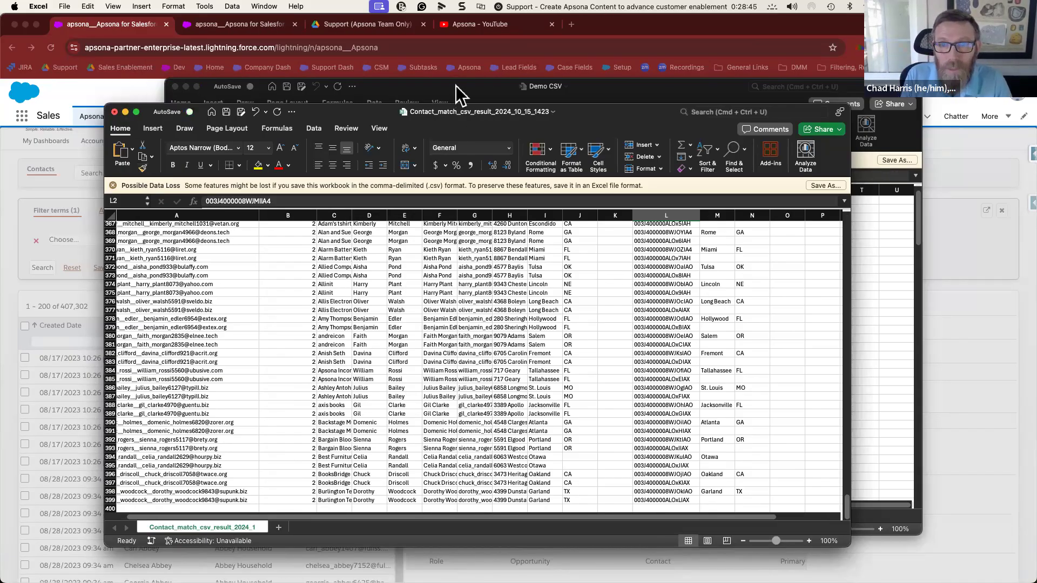
left_click(455, 86)
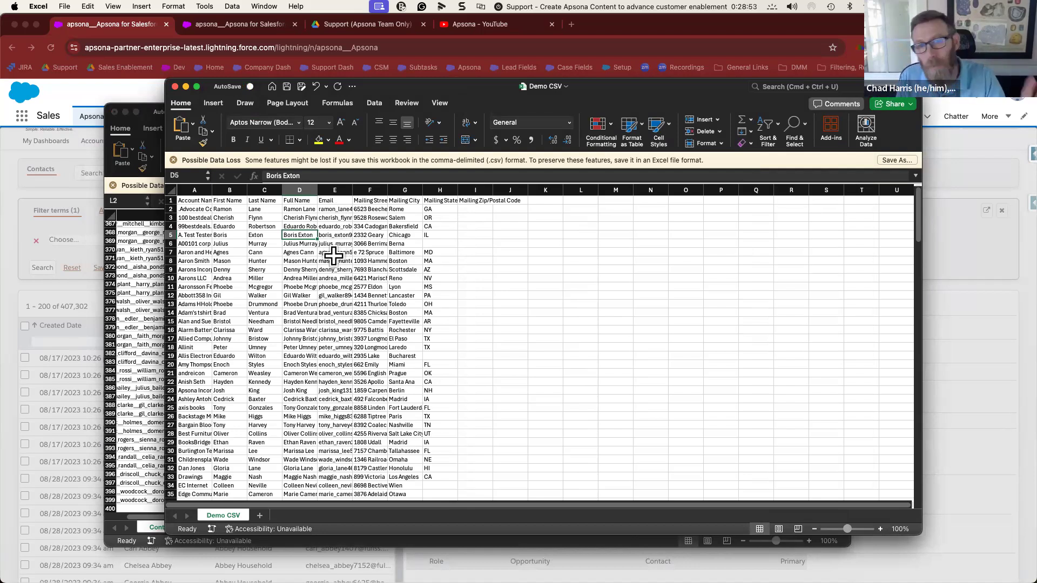
left_click(332, 209)
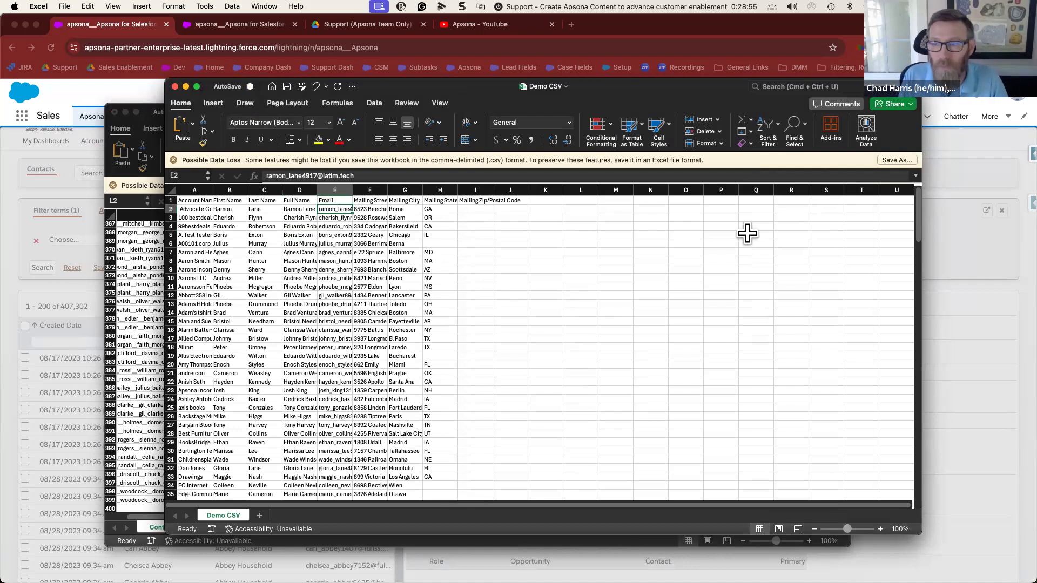
left_click_drag(911, 230, 876, 484)
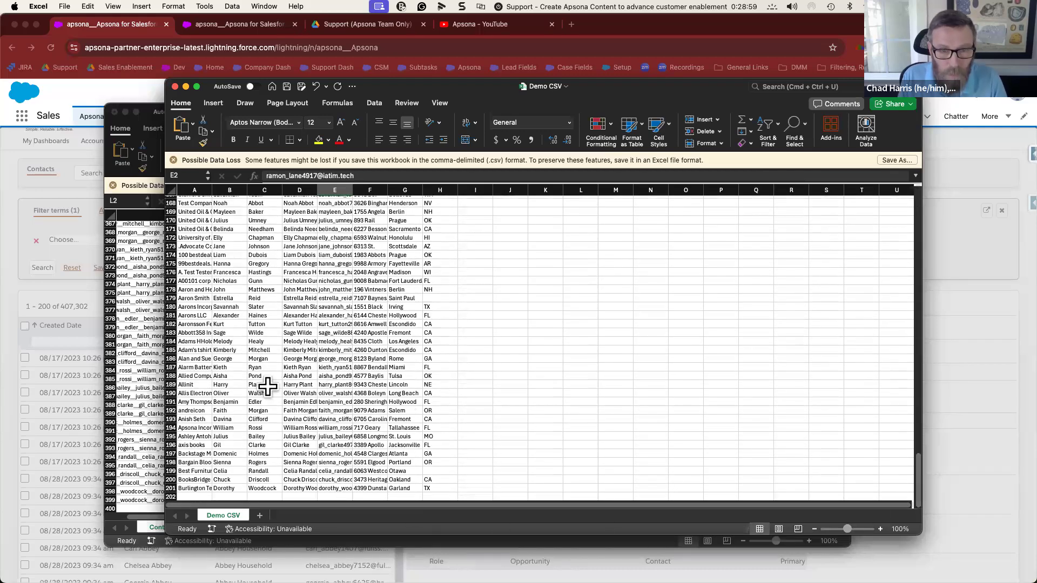
left_click(336, 488, "shift")
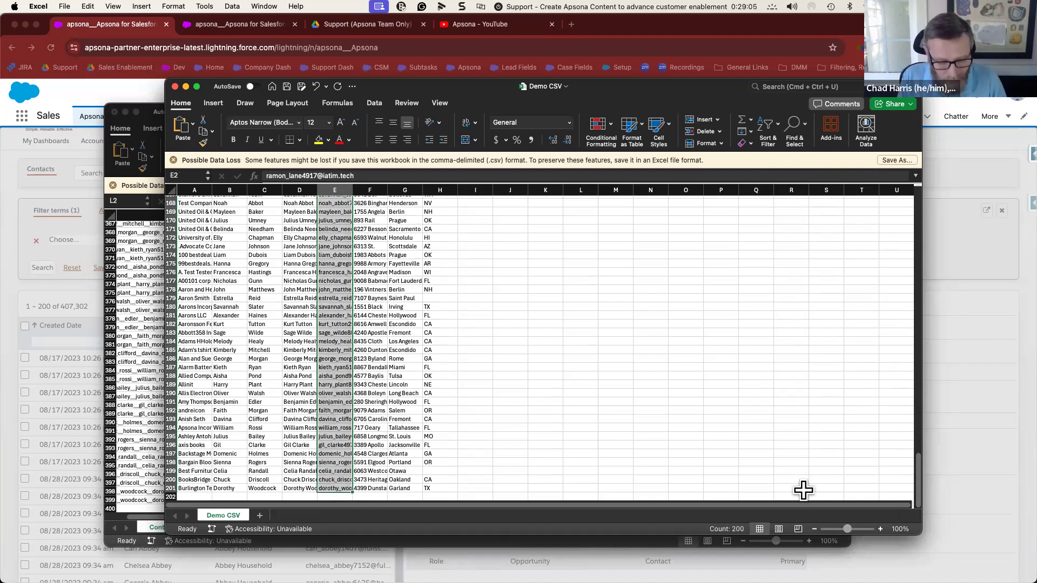
key("super+c")
scroll(790, 488, "up", 20)
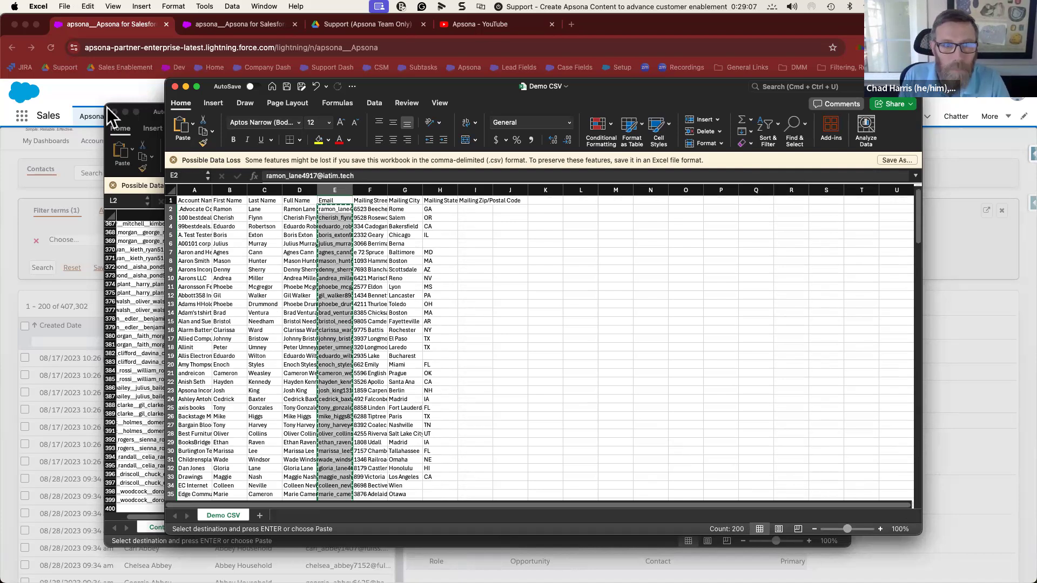
- Switch to Chrome, set the Contacts filter term to Contact.Email is among, and paste the copied e-mail addresses as its value
left_click(162, 89)
left_click(518, 478)
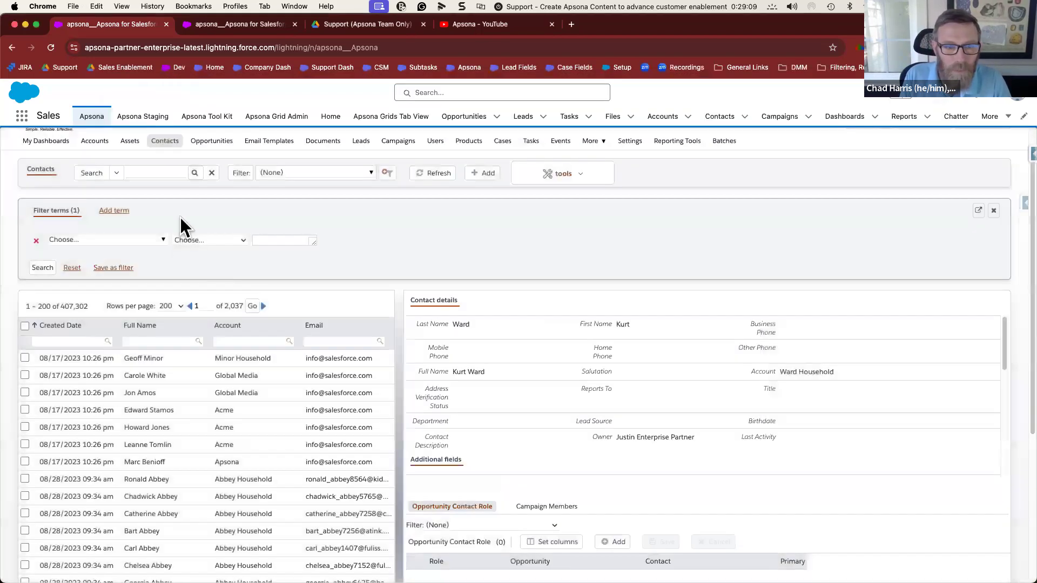
mouse_move(157, 146)
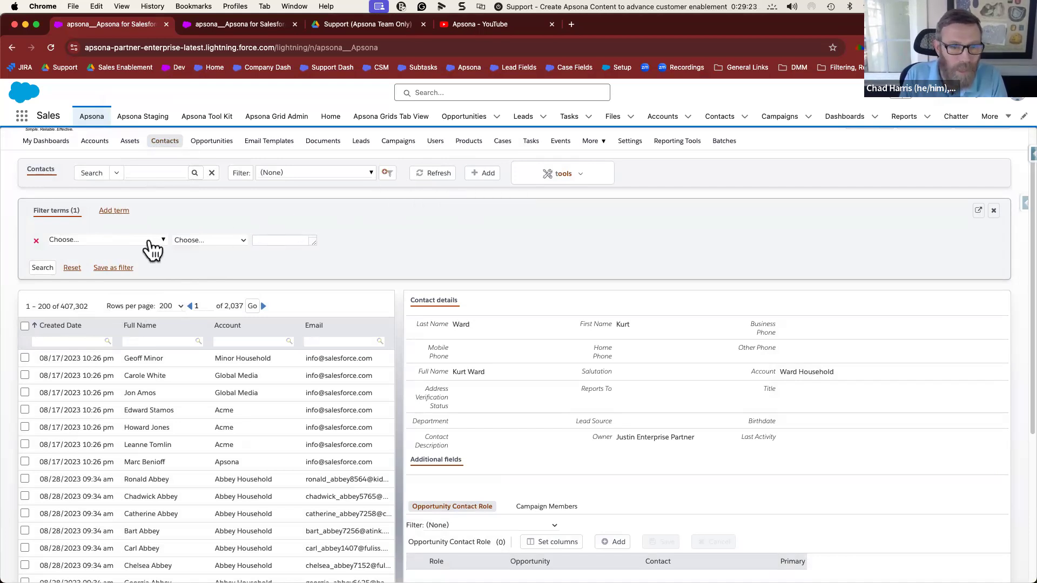
left_click(154, 242)
left_click(197, 273)
type("email")
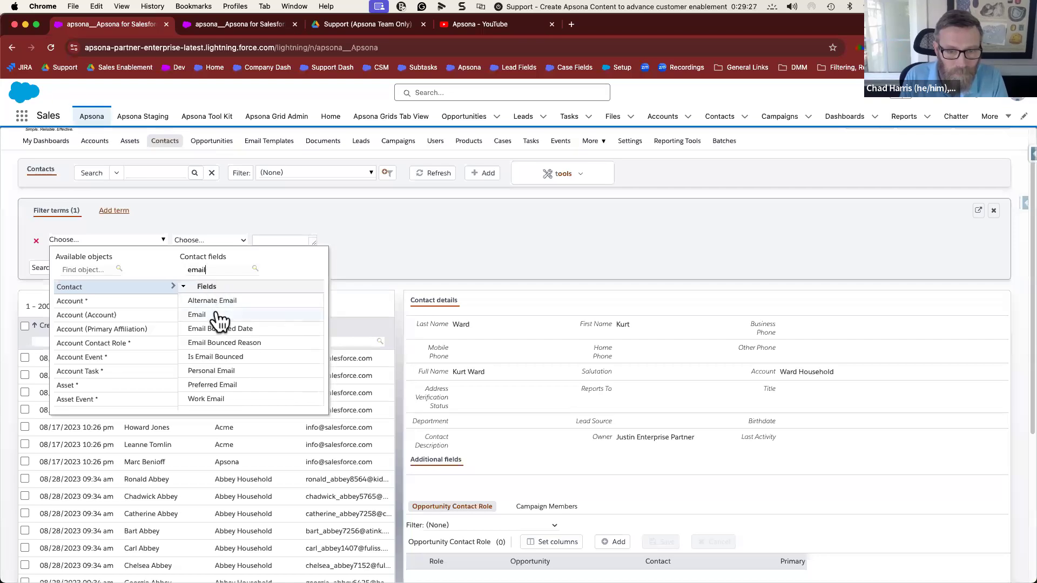
left_click(215, 317)
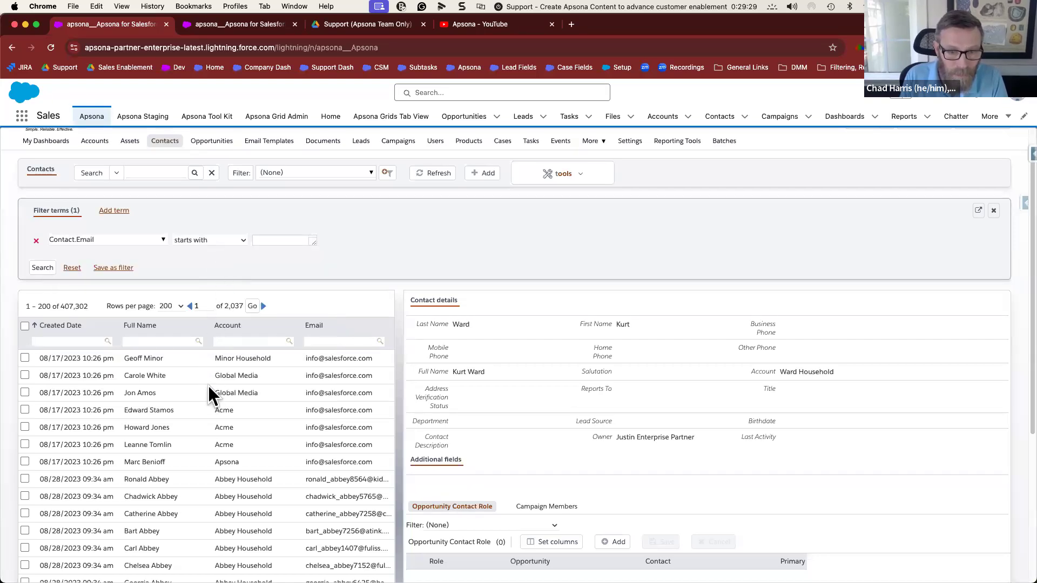
left_click(212, 361)
left_click(281, 241)
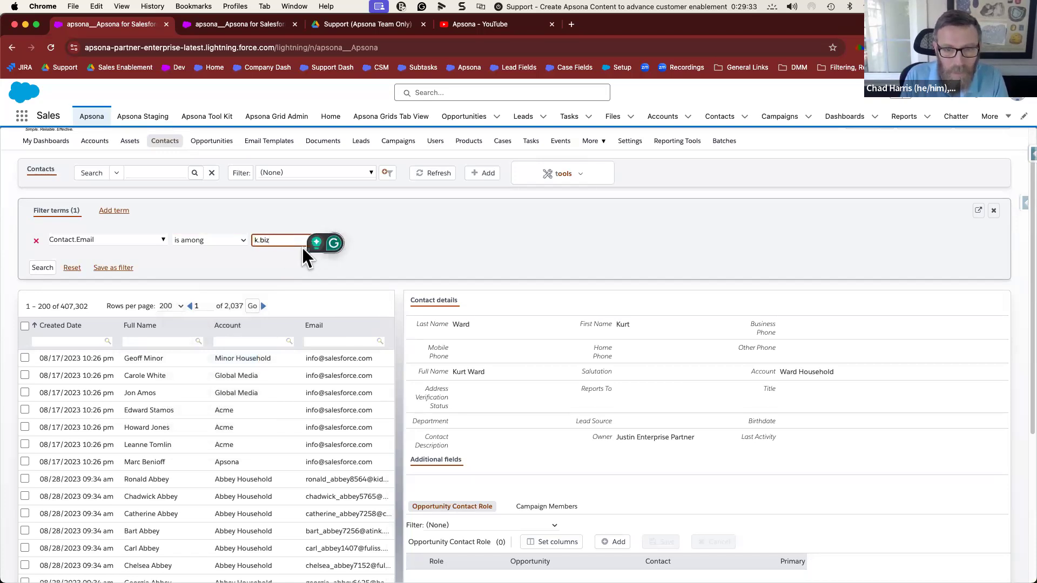
- Enlarge the filter's value box and review the pasted e-mail list from its first to its last entry
left_click(354, 252)
left_click_drag(314, 242, 474, 416)
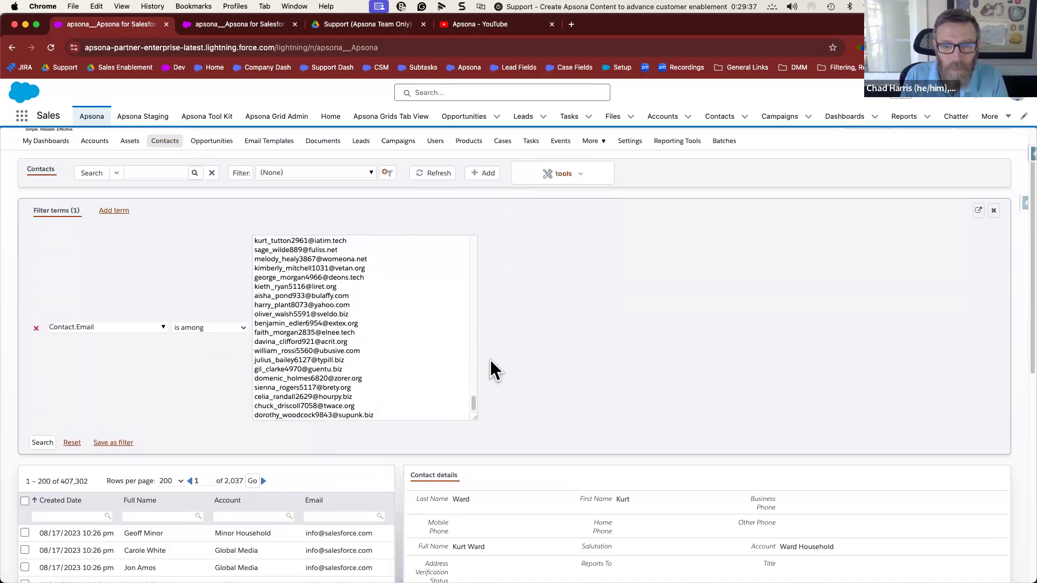
left_click_drag(475, 403, 481, 222)
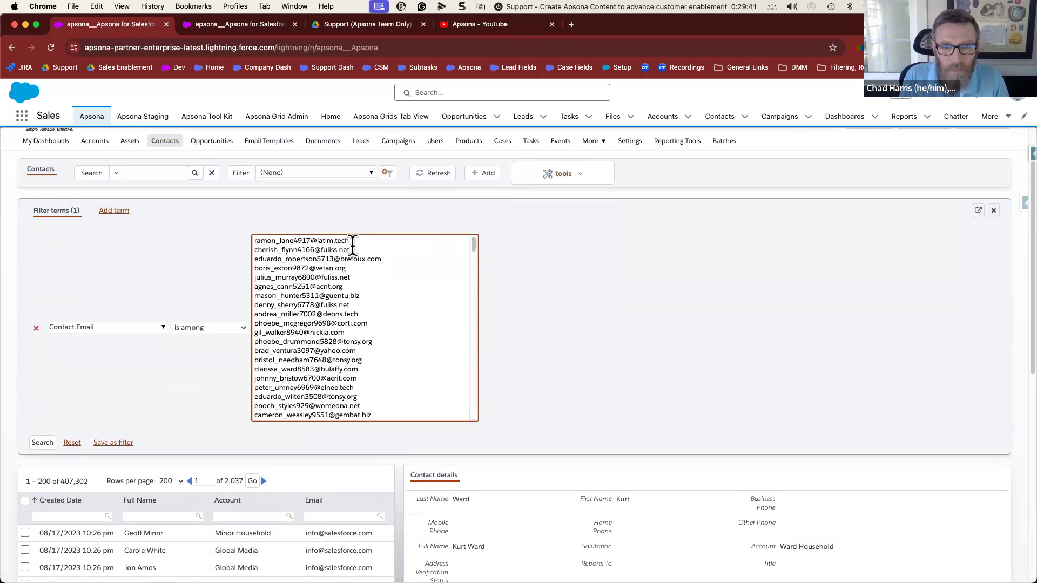
left_click_drag(474, 273, 463, 416)
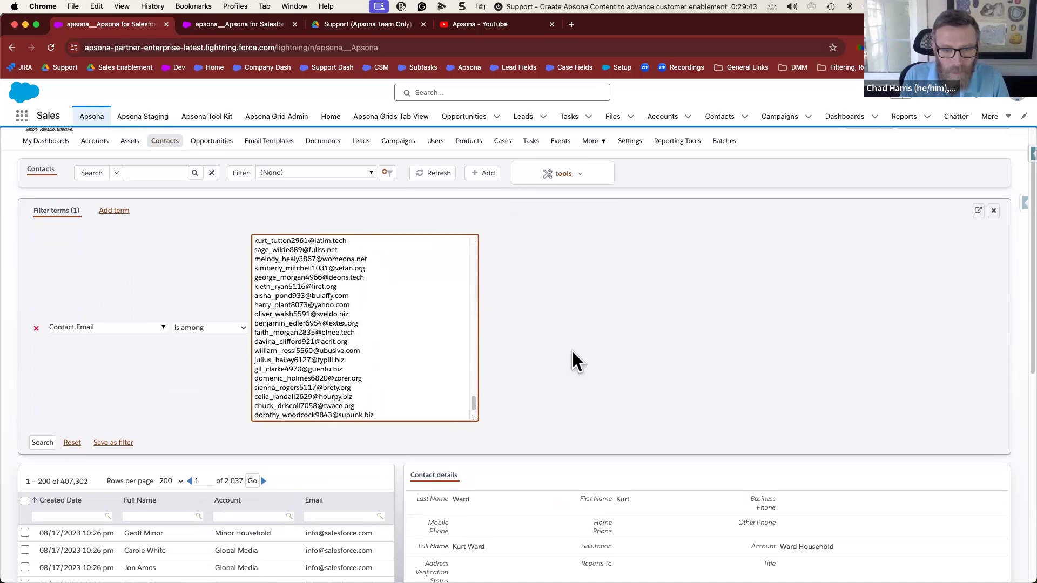
- Check the end of the Demo CSV e-mail column against the filter's list, returning to Chrome to paste the addresses again
key("ctrl+Up")
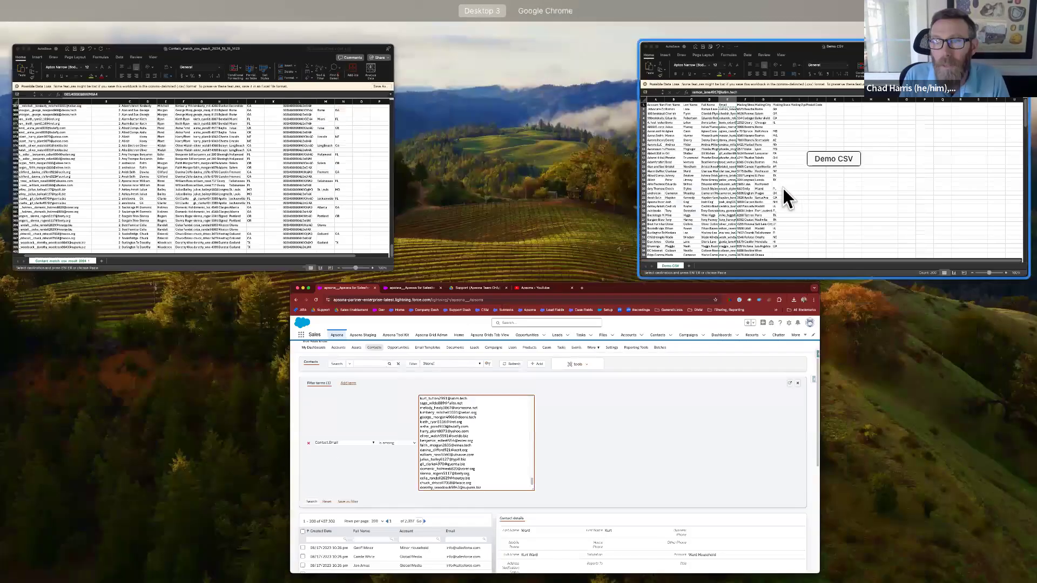
left_click(782, 188)
left_click_drag(918, 226, 886, 511)
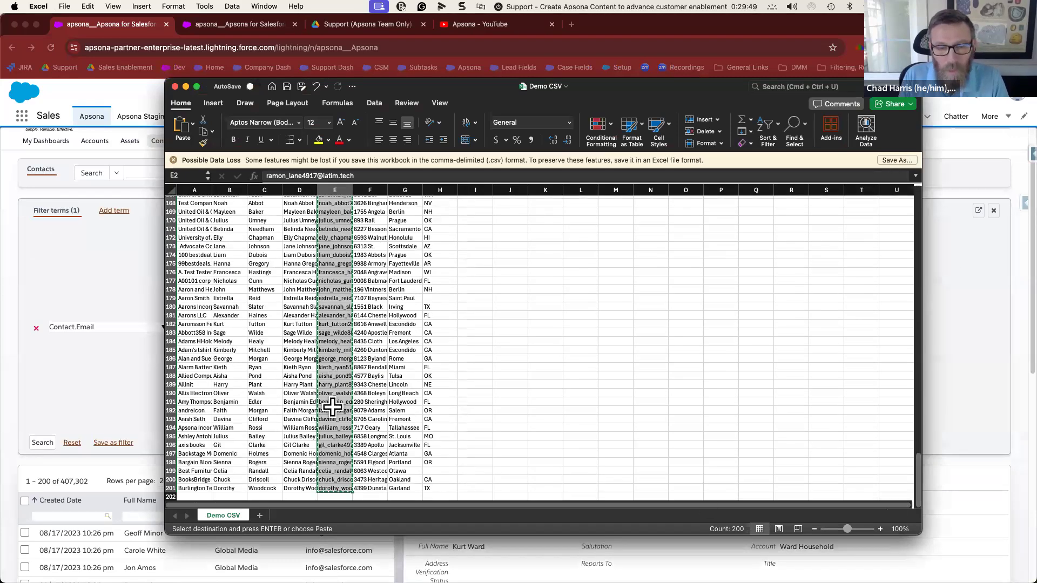
left_click(123, 286)
left_click(282, 323)
key("super+v")
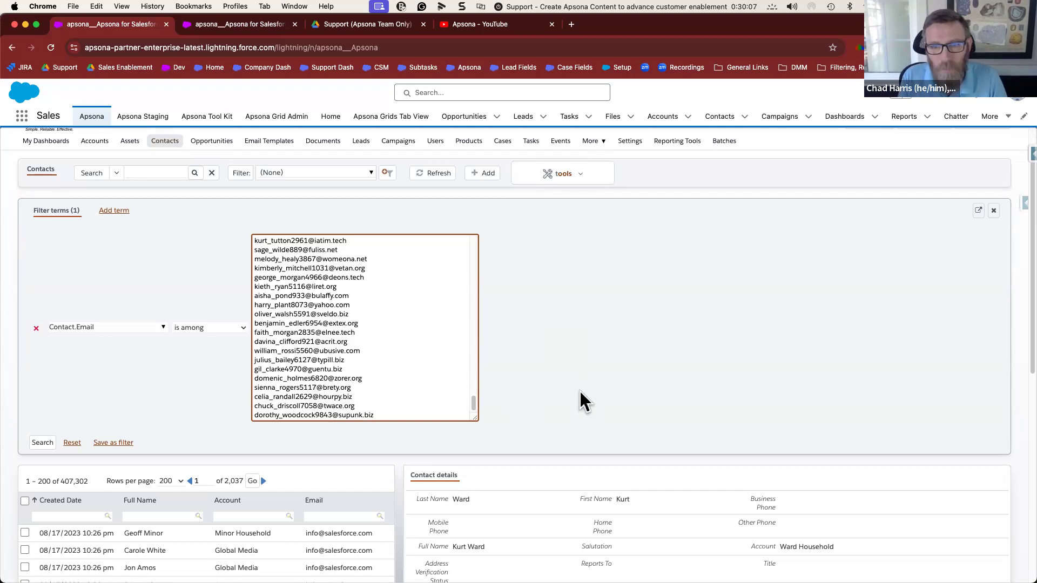
- Recheck the copied Demo CSV e-mail range, then run the Contacts search with the Contact.Email filter
key("ctrl+Up")
left_click(744, 219)
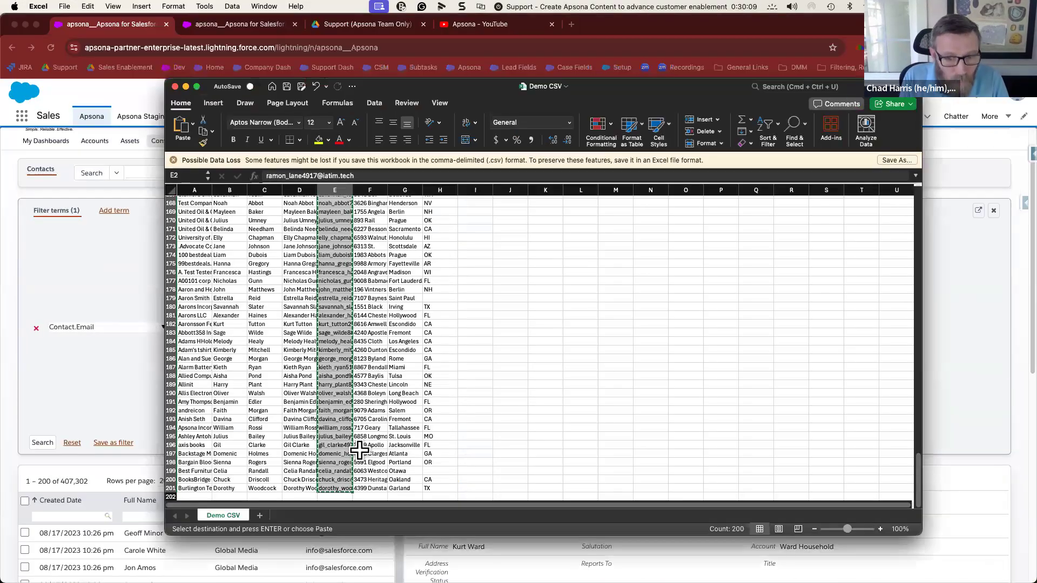
key("ctrl+Up")
left_click(410, 409)
left_click(41, 442)
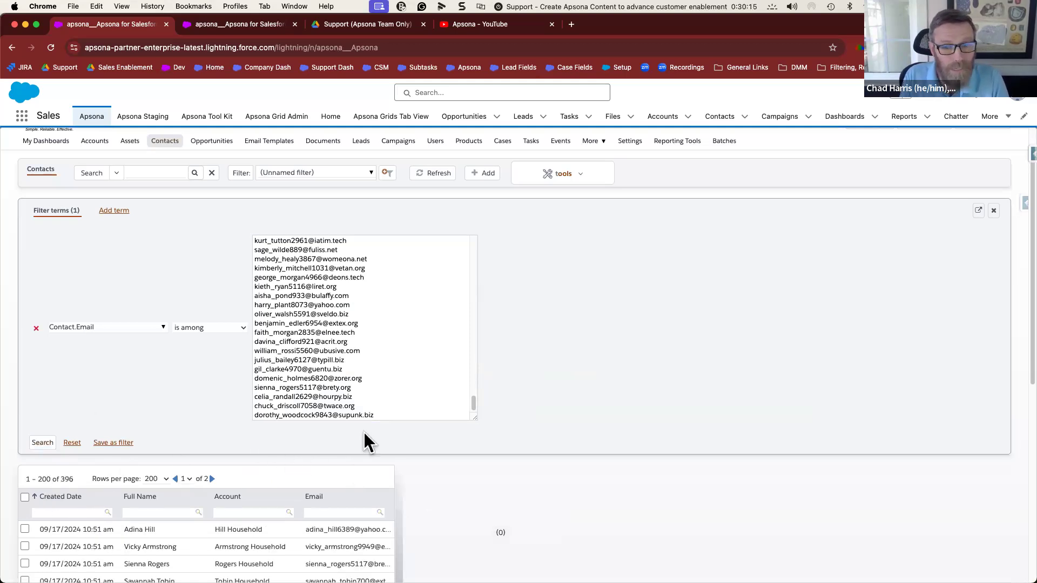
- Switch to the Contact_match_csv_result workbook in Excel and go from its last row to its first for comparison with the search
key("ctrl+Up")
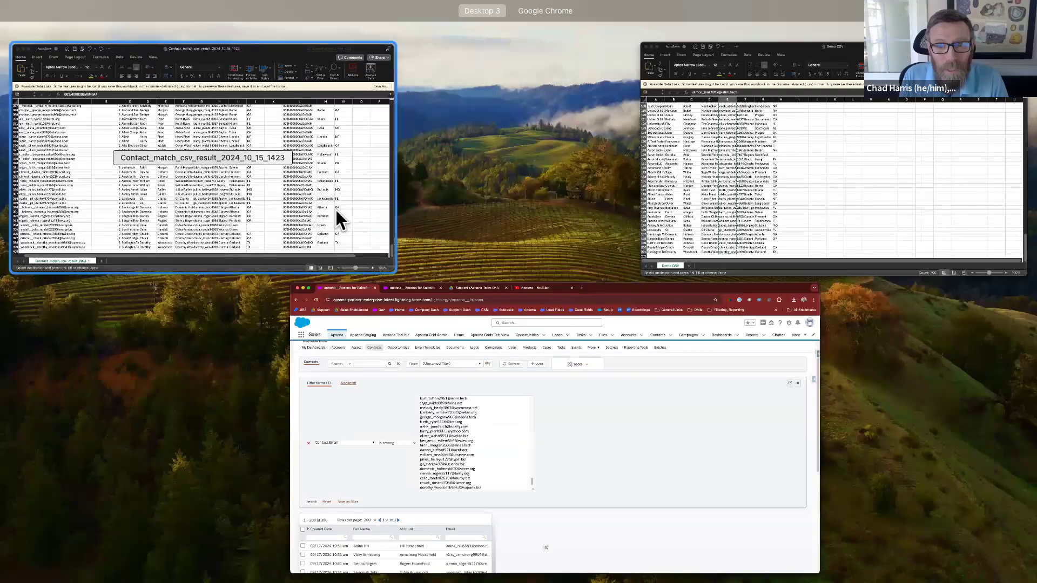
left_click(334, 210)
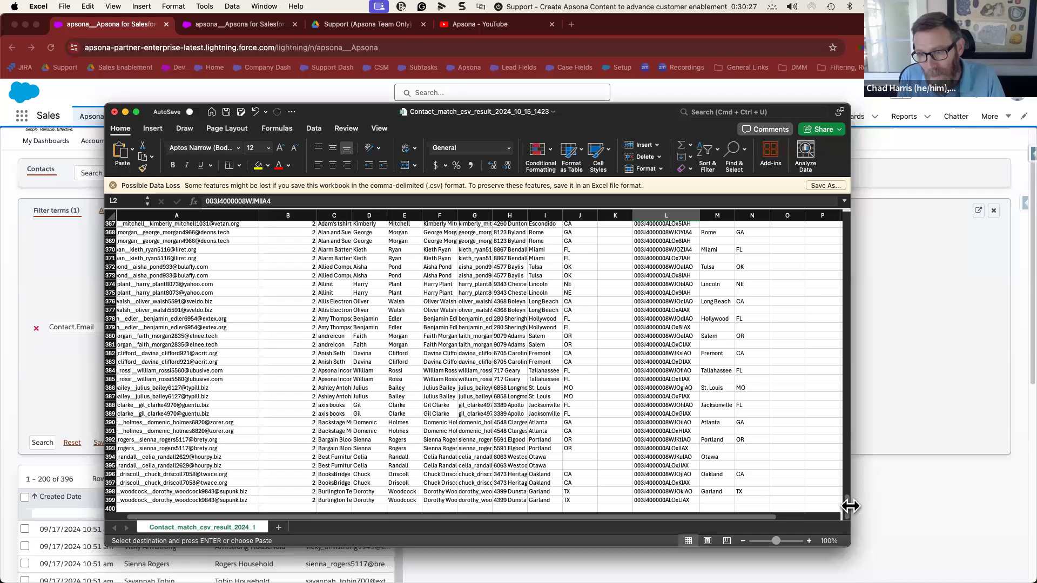
left_click_drag(849, 506, 850, 215)
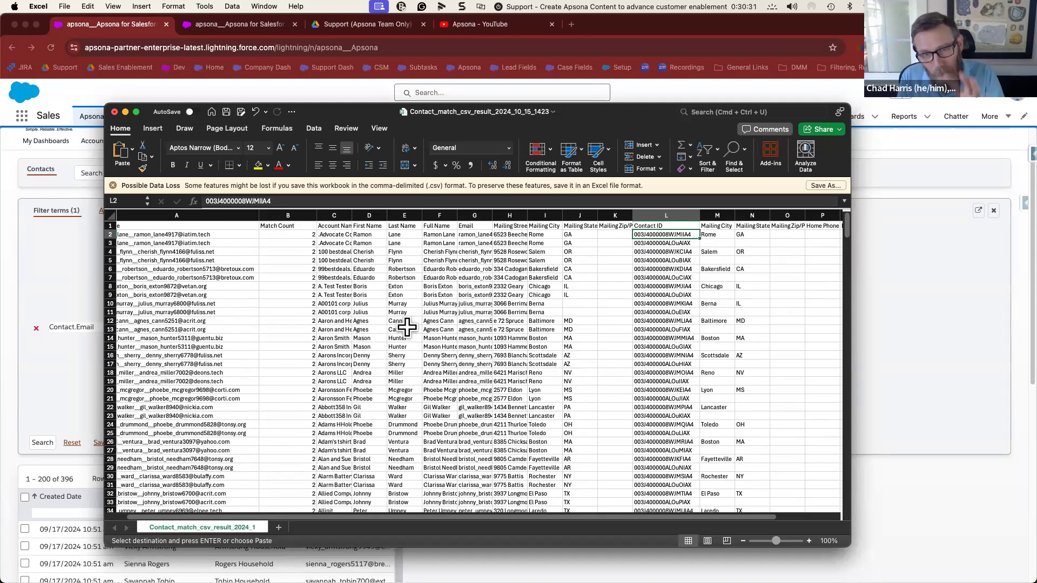
- Return to Chrome, open the export options for the filtered Contact records, and turn the All fields option on and off
left_click(48, 296)
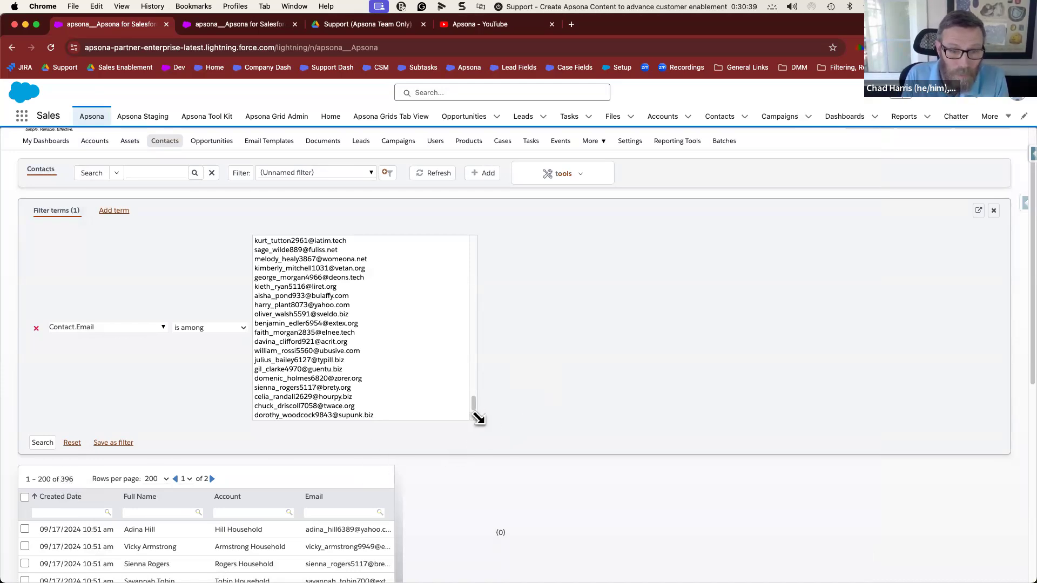
left_click(577, 177)
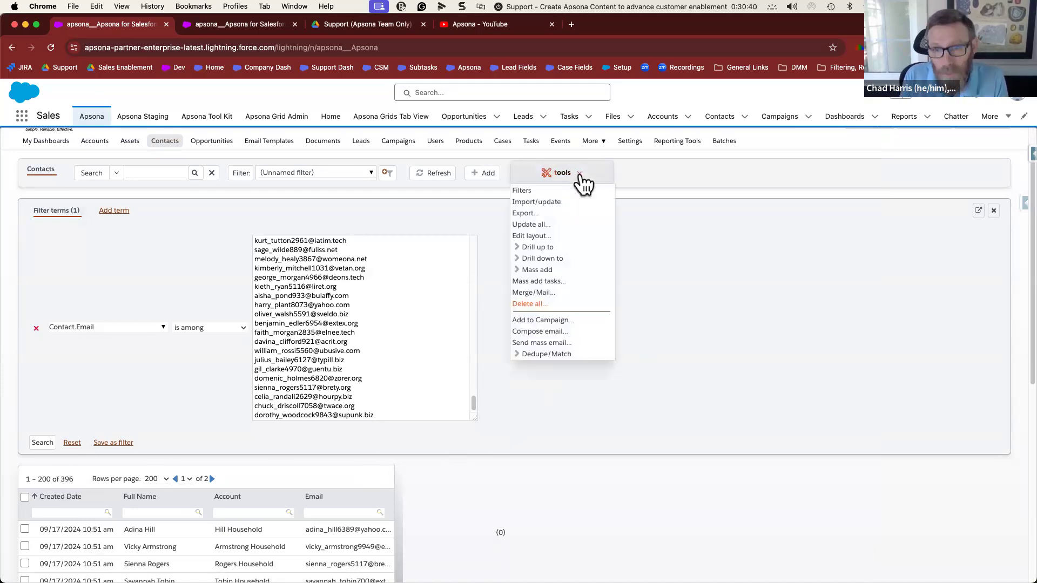
left_click(552, 215)
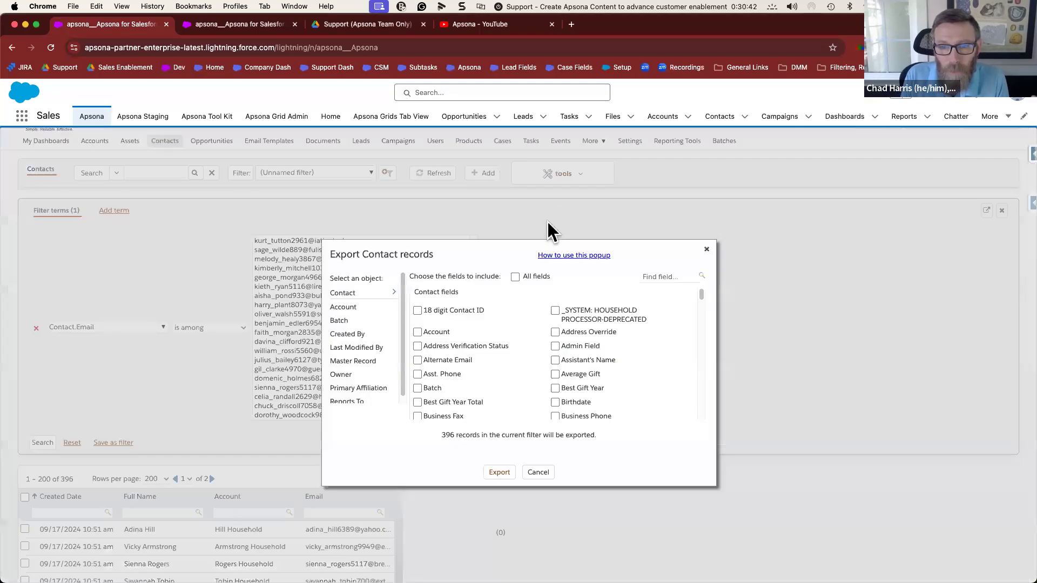
left_click(516, 277)
left_click(516, 277)
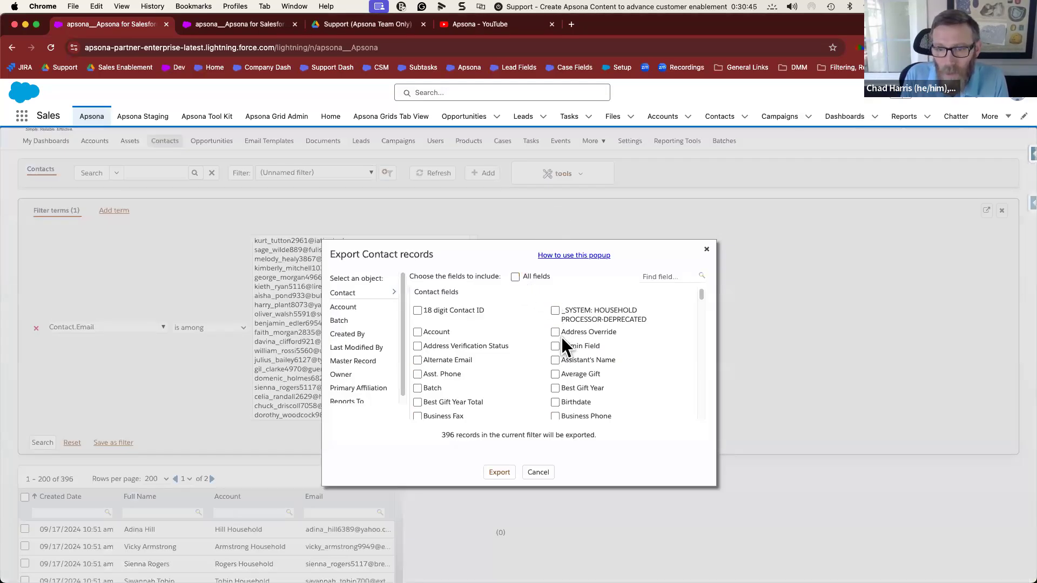